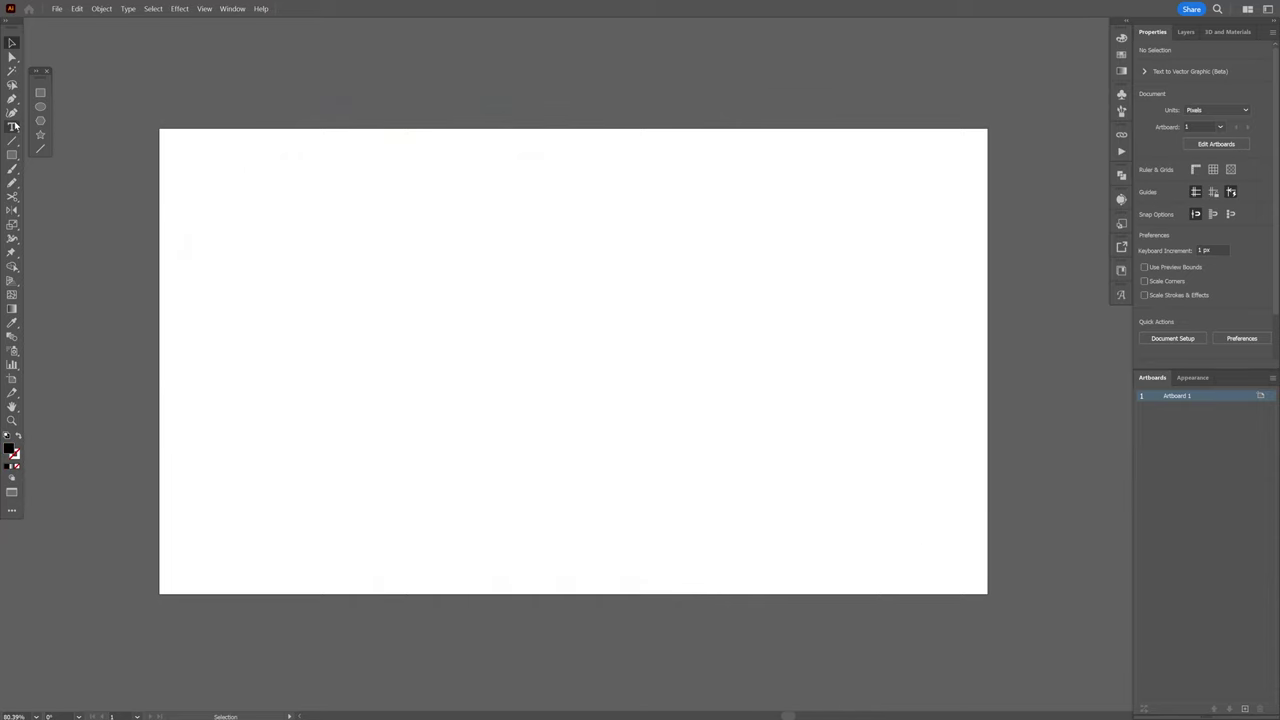
- Add the text PANTER VISION and scale it up to about 70 pt in the middle of the artboard
left_click(14, 125)
left_click(506, 325)
type("PA")
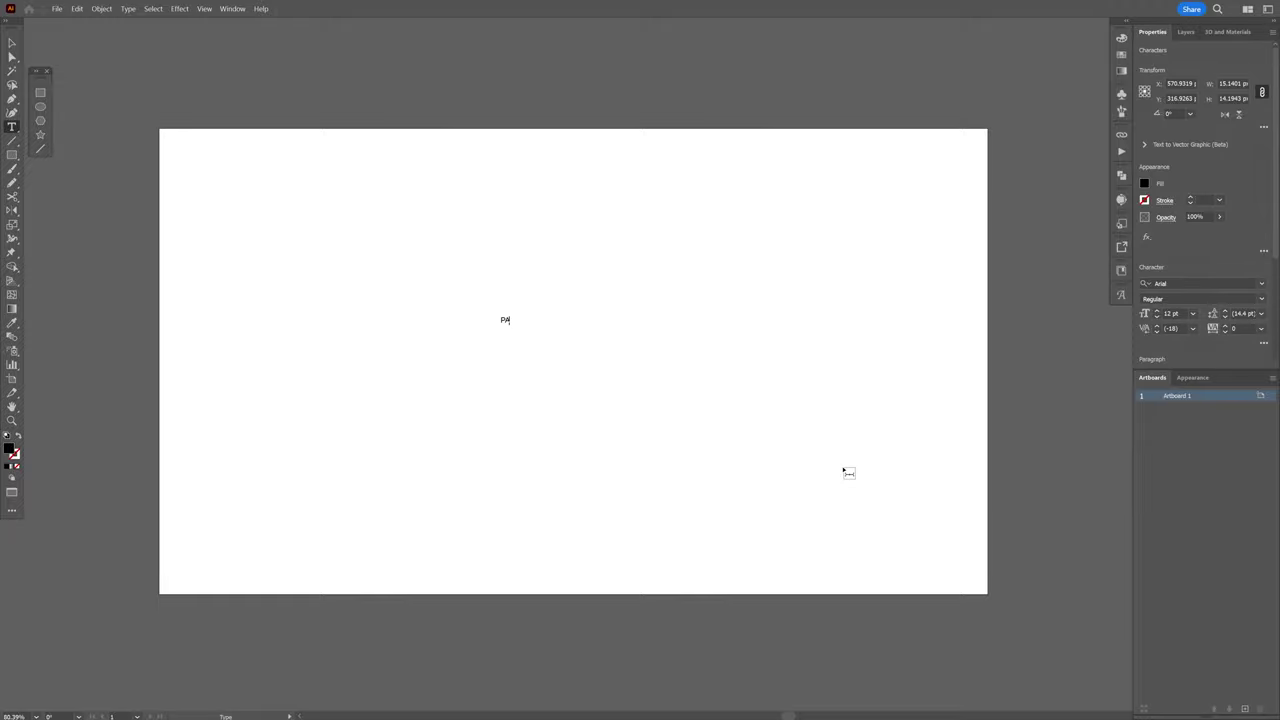
type("N")
left_click_drag(600, 366, 740, 422)
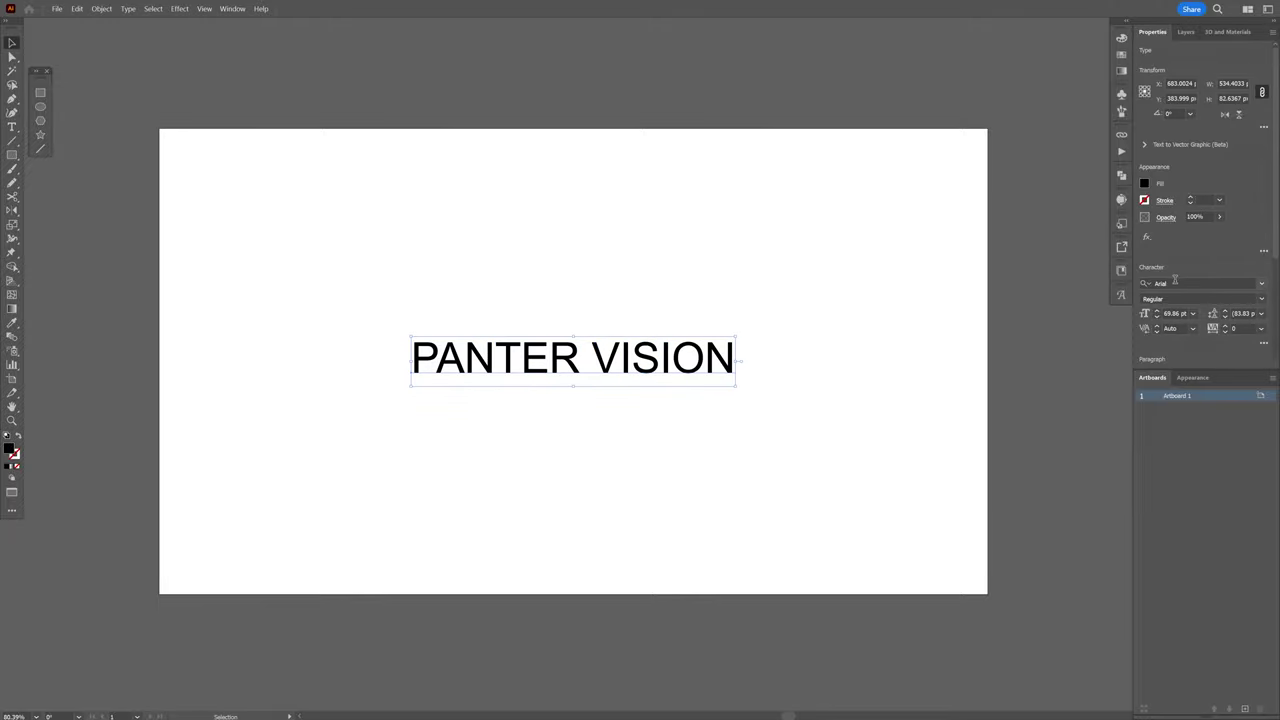
- Set the PANTER VISION text in Mango Grotesque Bold Italic and convert it to outlines
left_click(1175, 283)
type("mango")
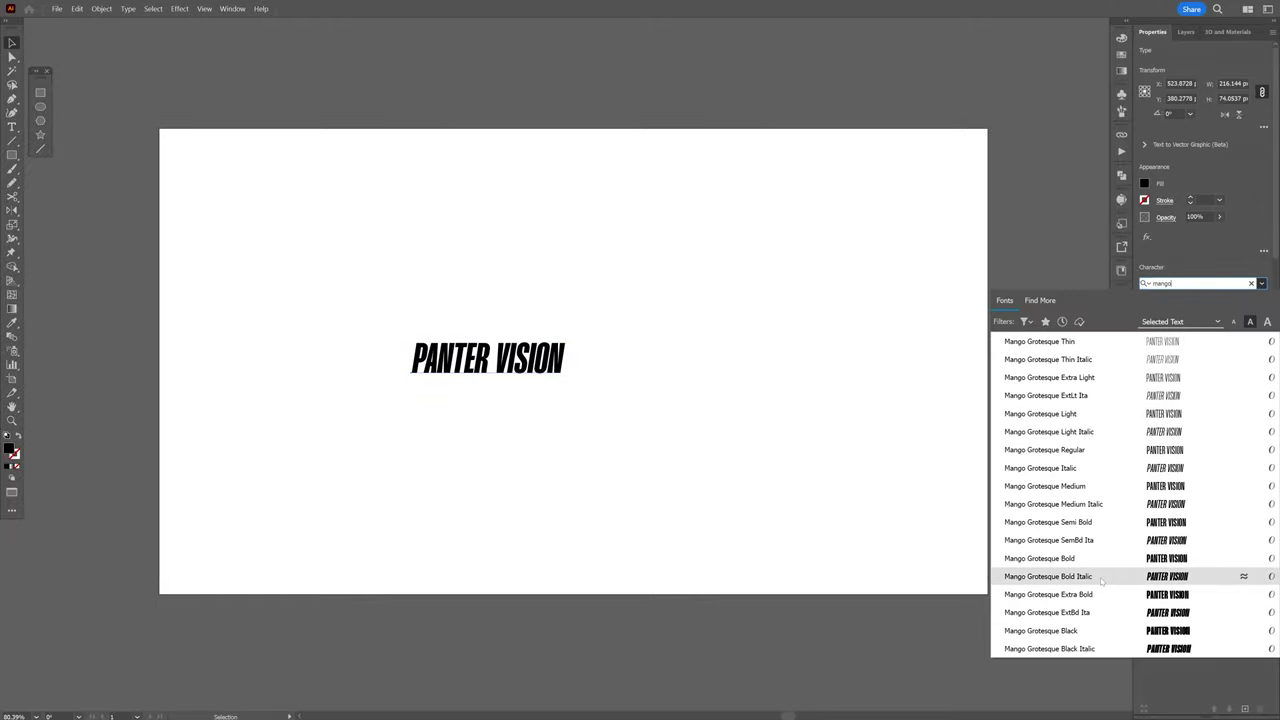
left_click(1101, 580)
right_click(626, 336)
left_click_drag(549, 347, 677, 349)
left_click(680, 494)
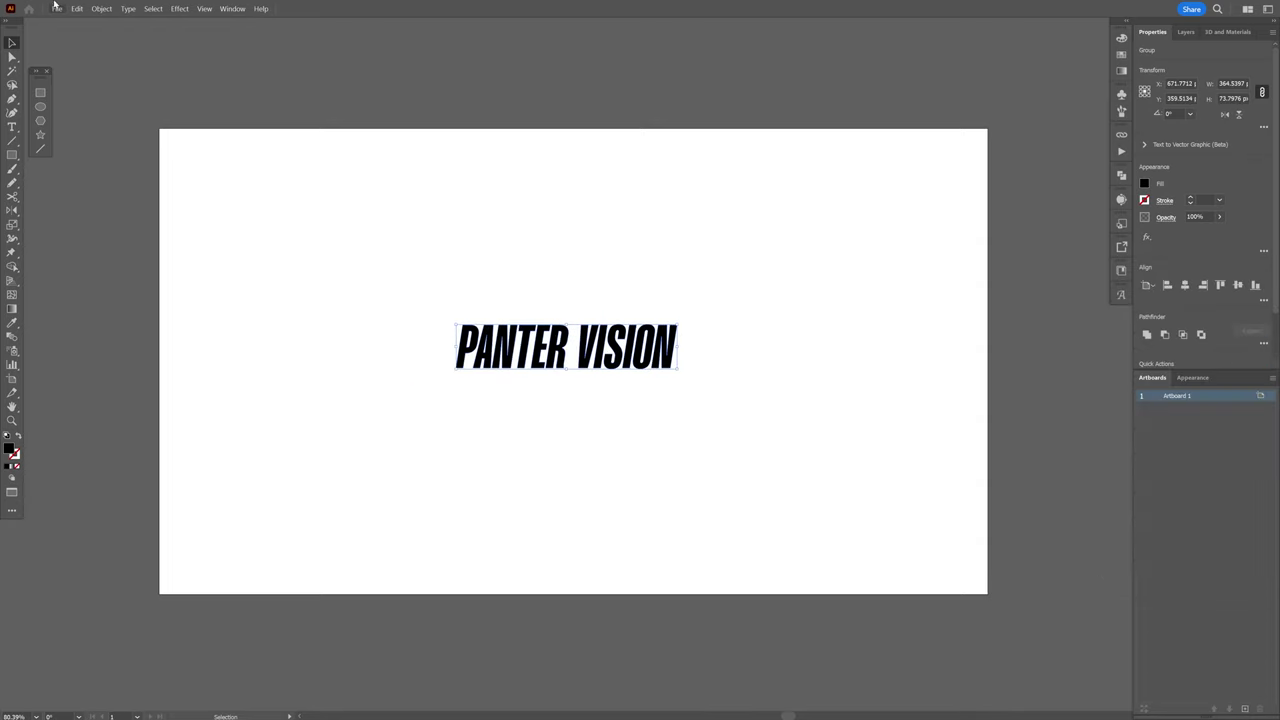
- Make a pattern from the outlined PANTER VISION lettering, using the Brick by Row tile type
left_click(101, 9)
mouse_move(150, 321)
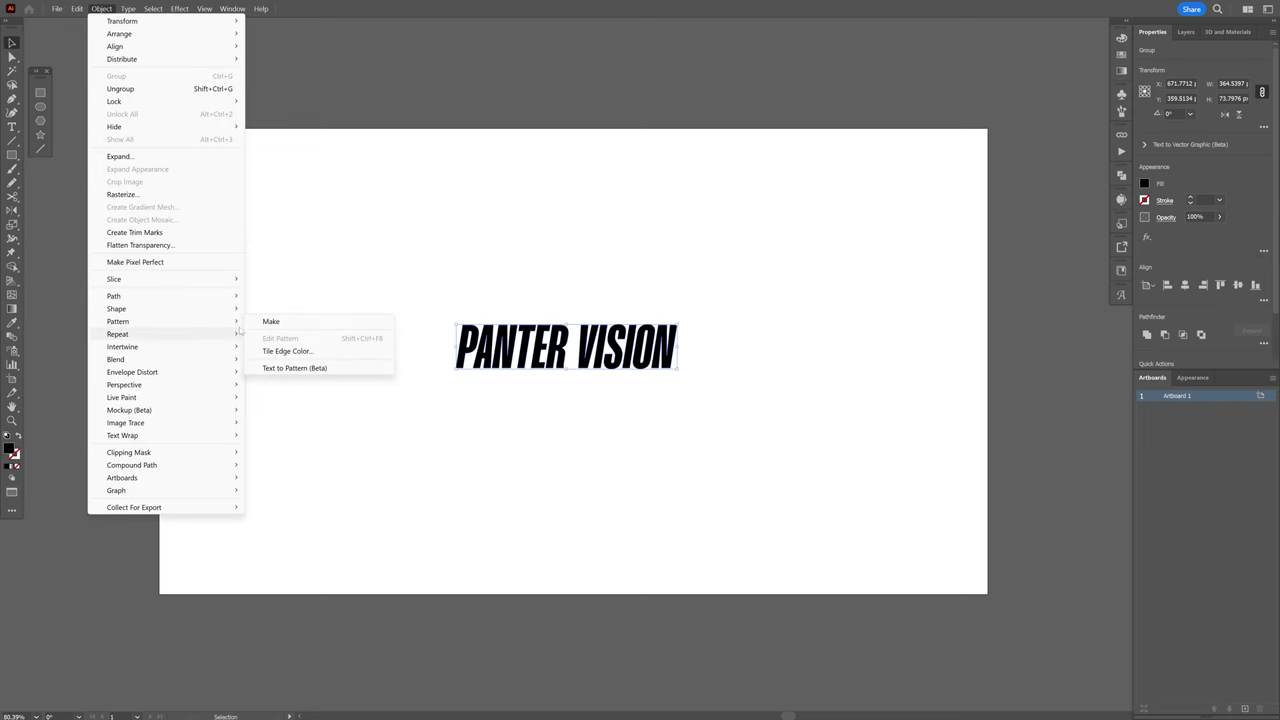
left_click(265, 321)
left_click(152, 290)
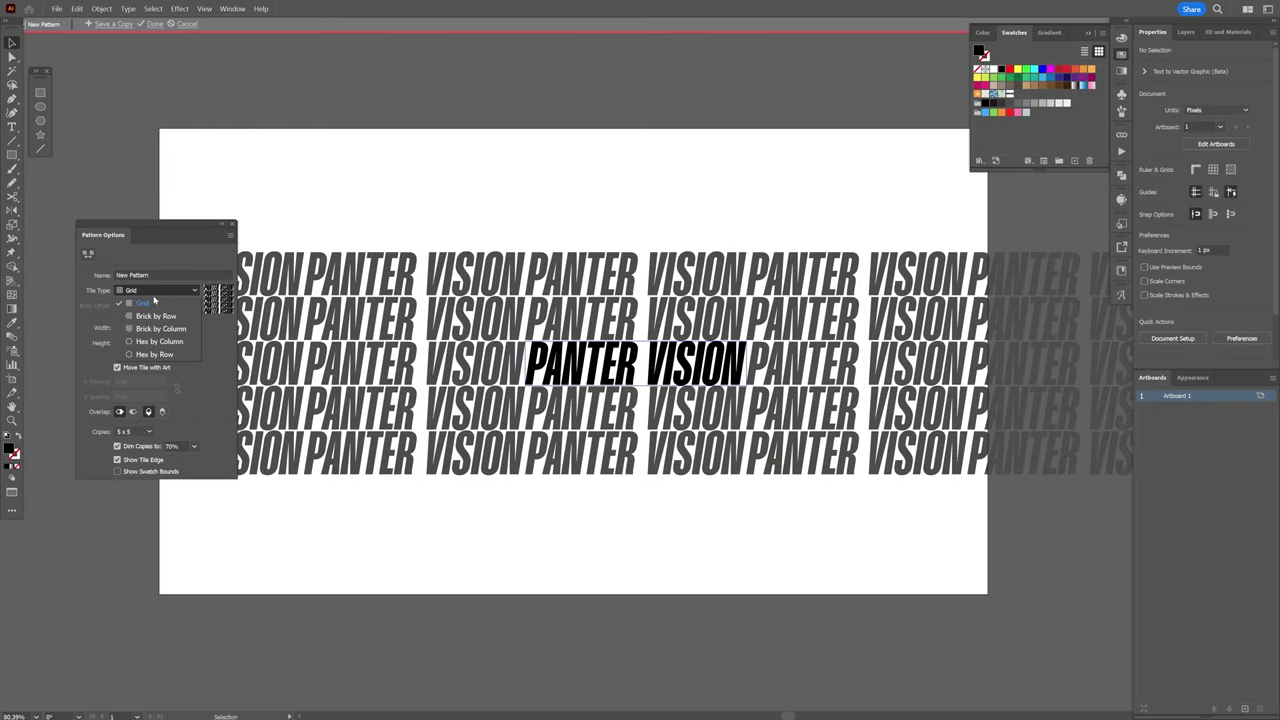
left_click(155, 315)
- Try brick offsets of 3/4 and 2/5 for the pattern
left_click(145, 305)
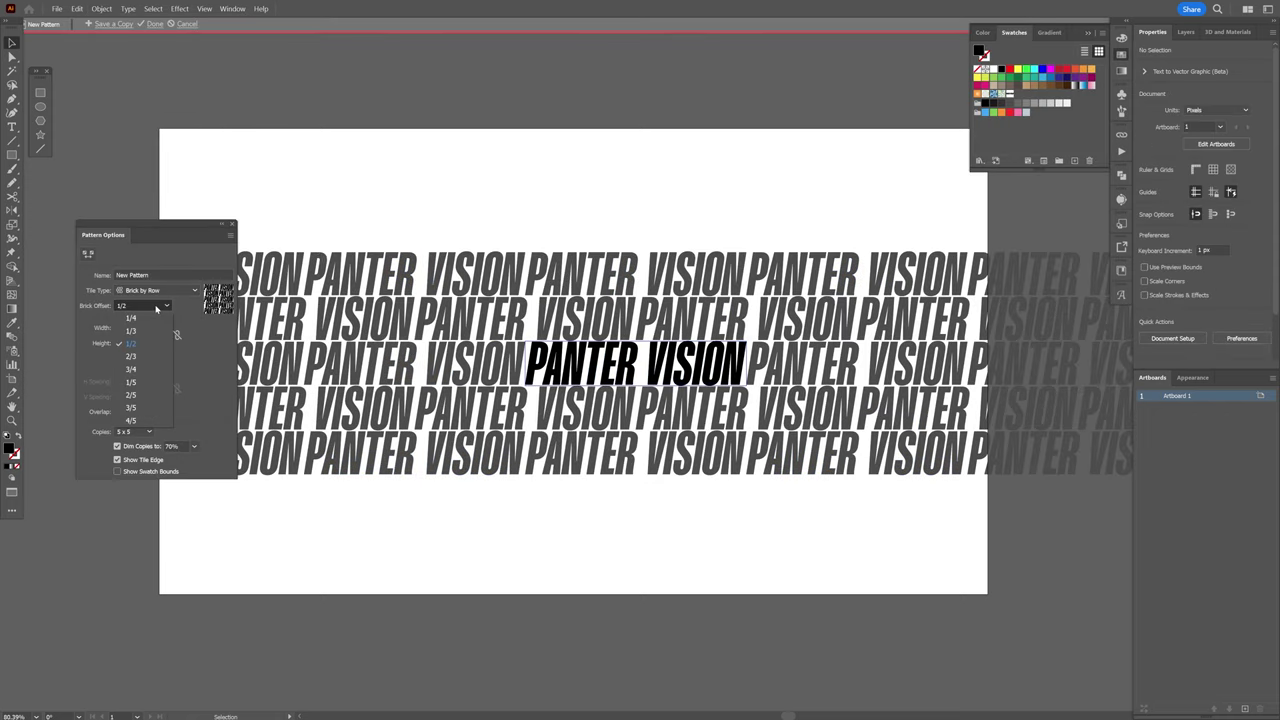
left_click(146, 369)
left_click(148, 308)
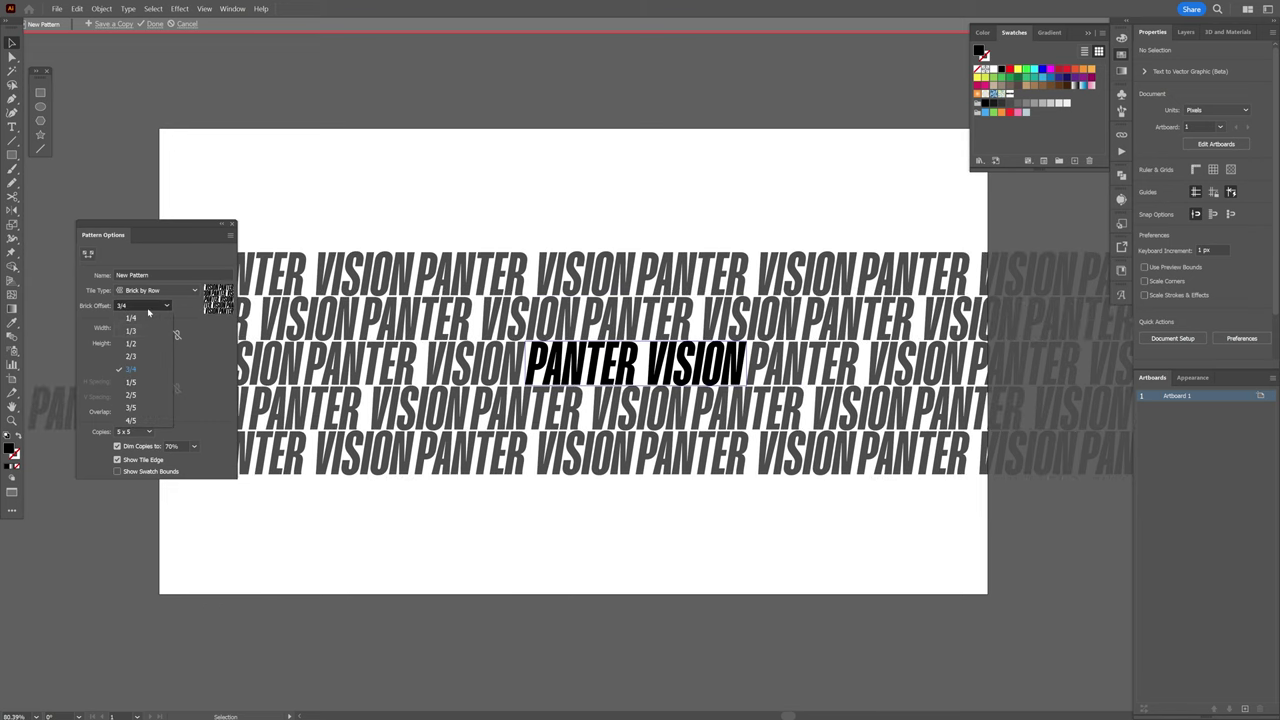
left_click(140, 395)
- Set the pattern's brick offset to 1/3 and finish pattern editing
left_click(146, 306)
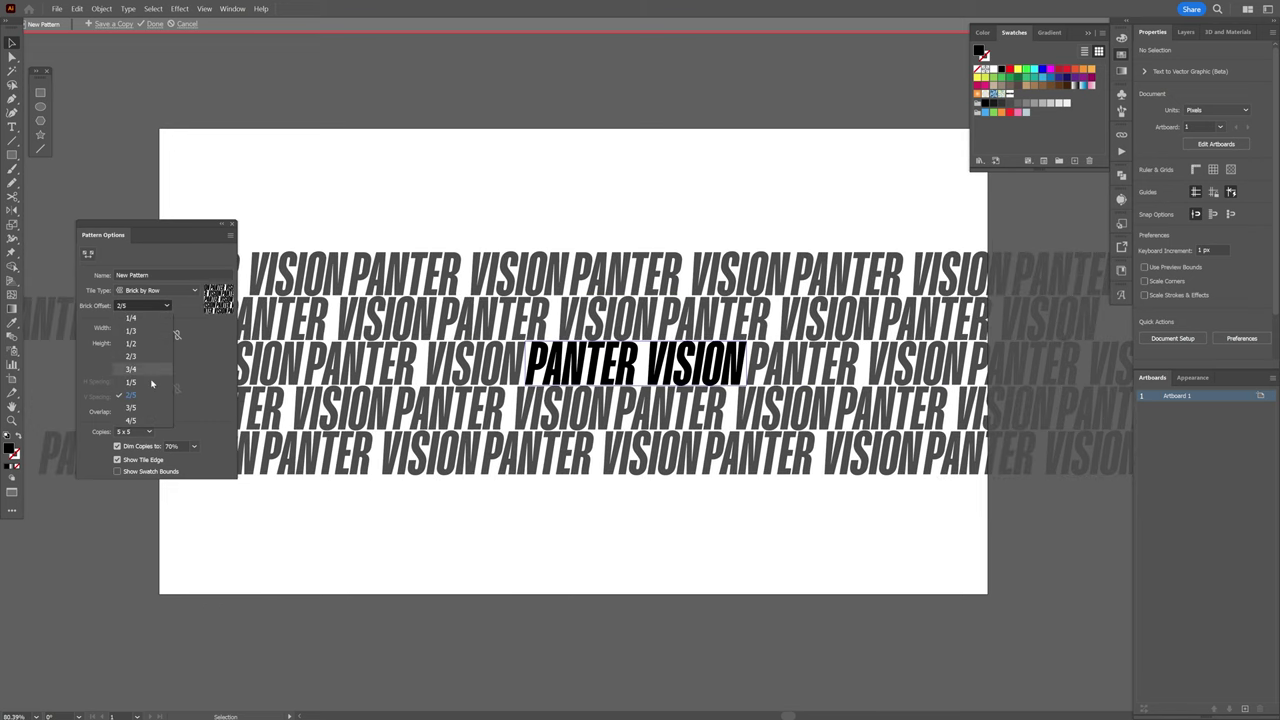
left_click(145, 310)
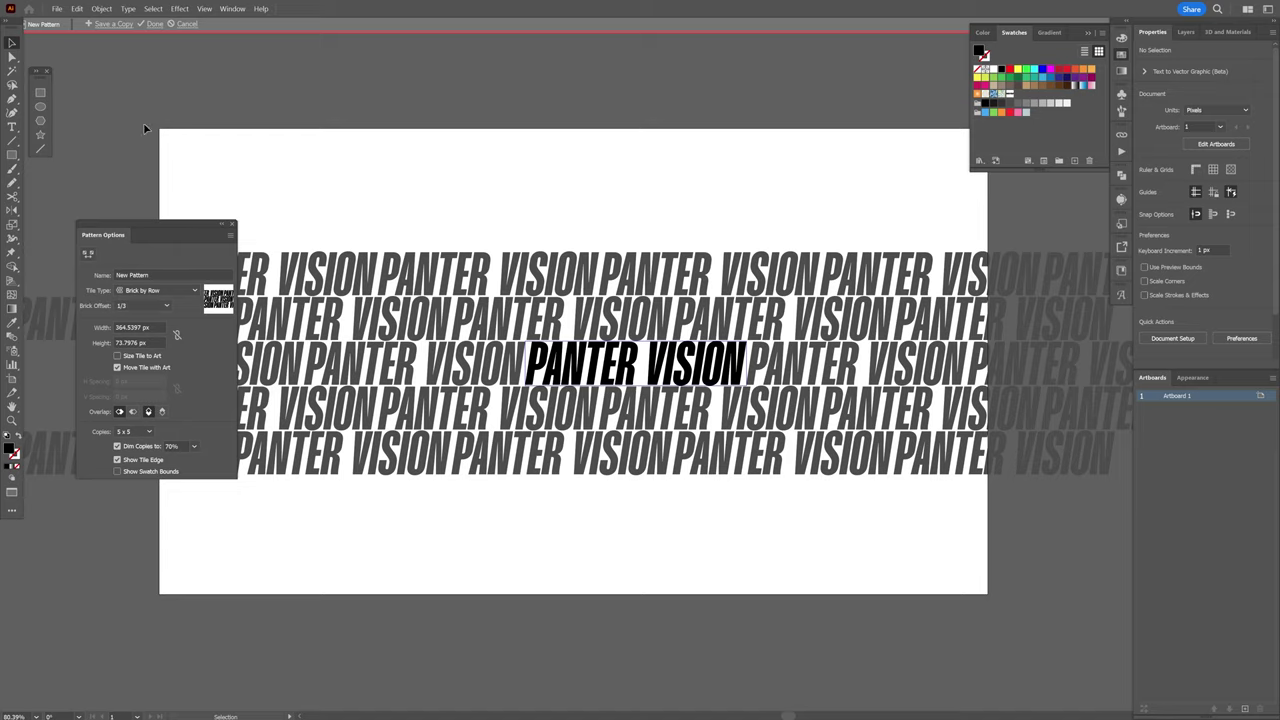
left_click(154, 24)
- Delete the original lettering and draw a black rectangle of about 1368 by 768 px covering the artboard
left_click(821, 500)
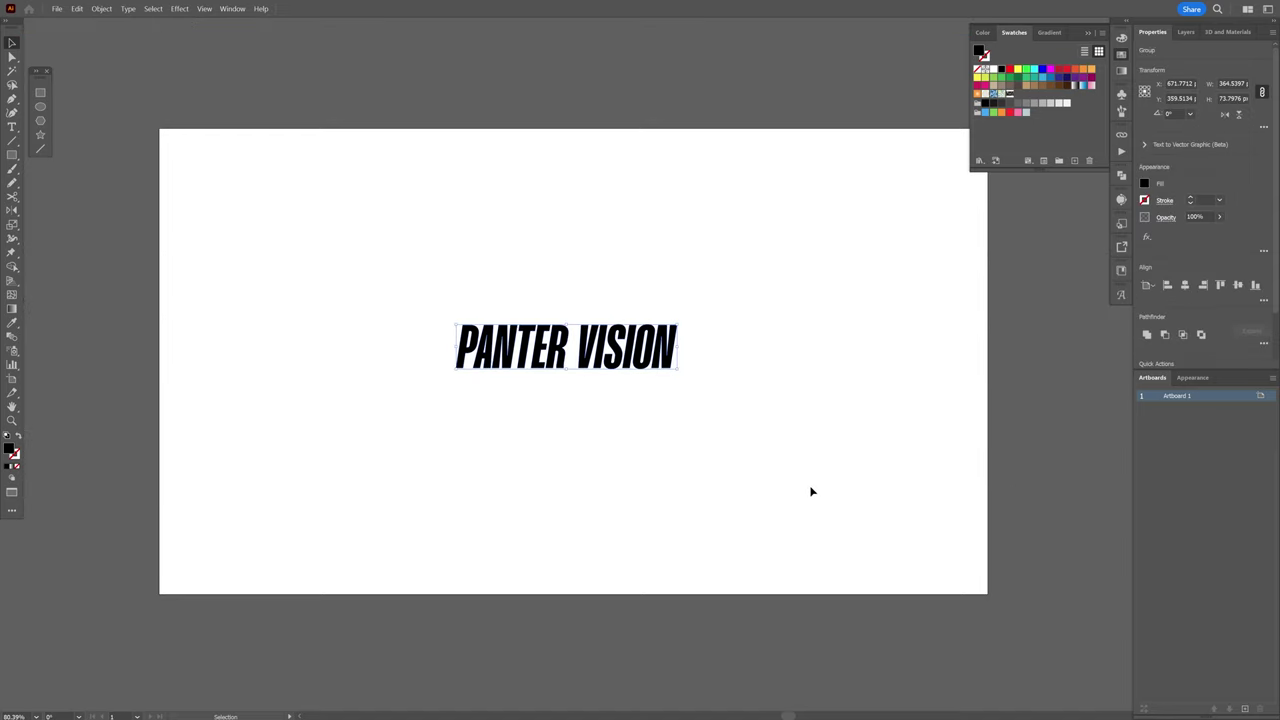
key("Delete")
key("m")
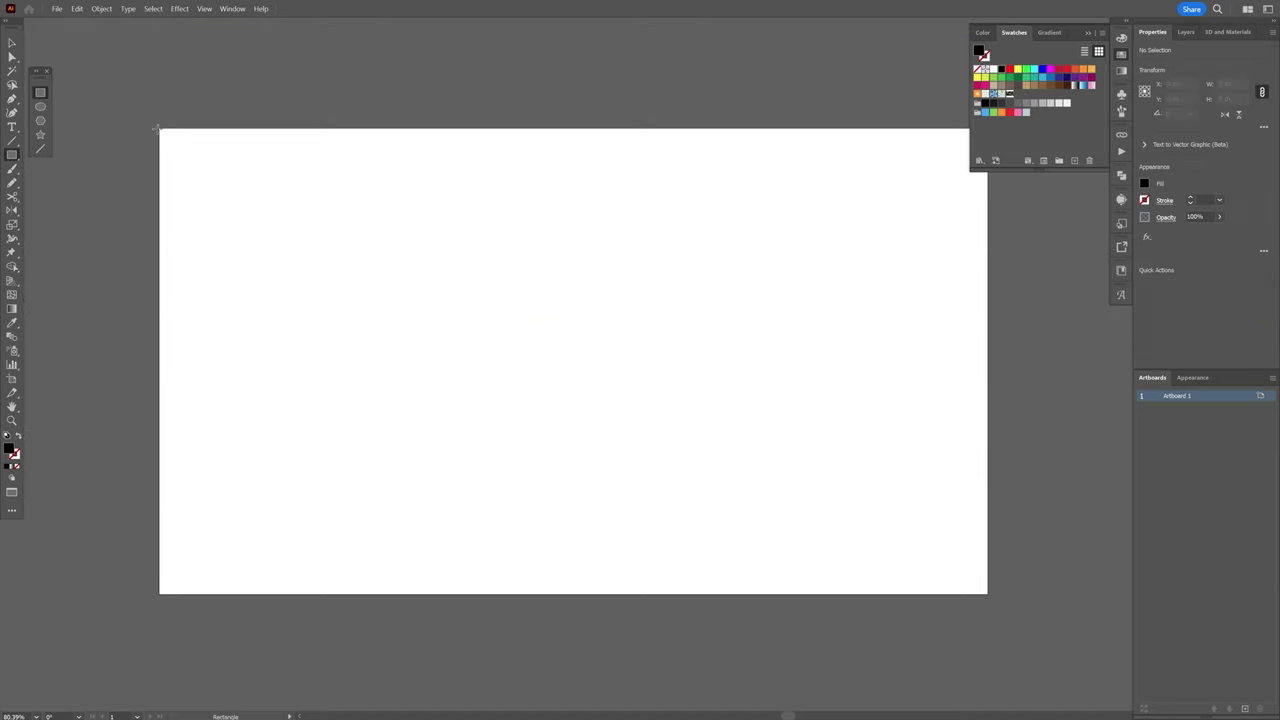
left_click_drag(158, 128, 985, 591)
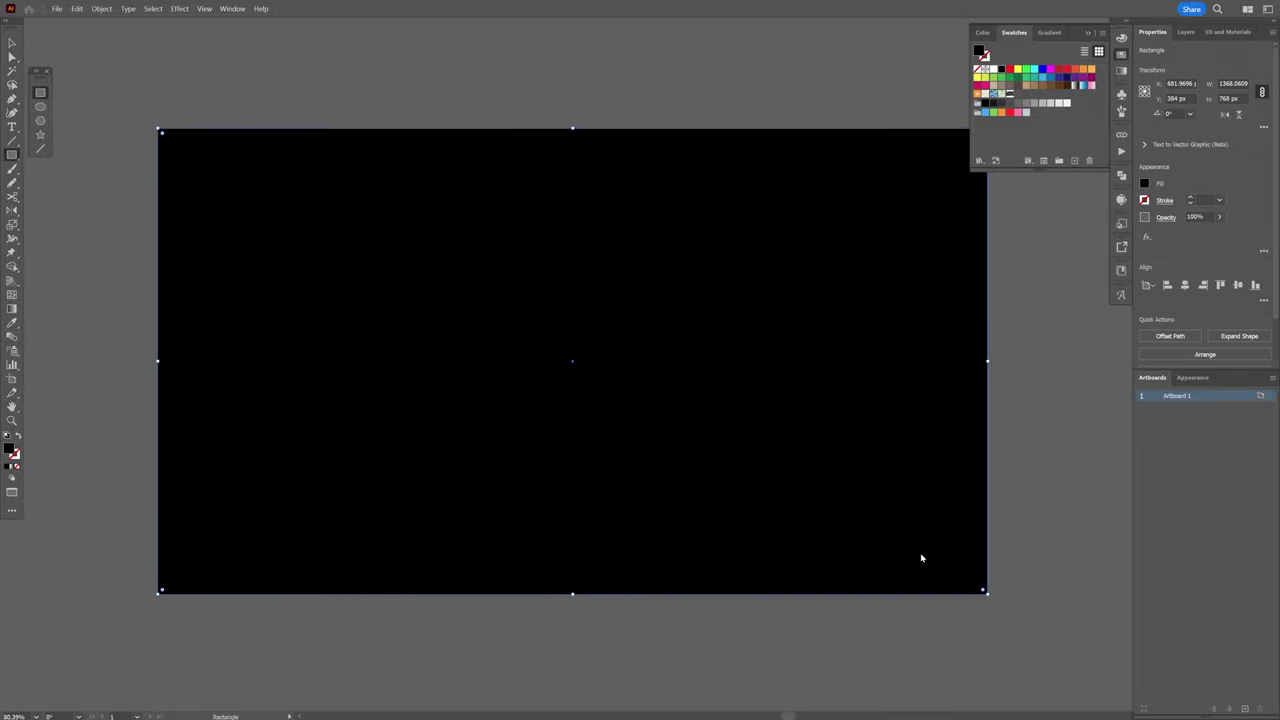
- Offset the rectangle's path inward by -80 px with miter joins
left_click(1160, 336)
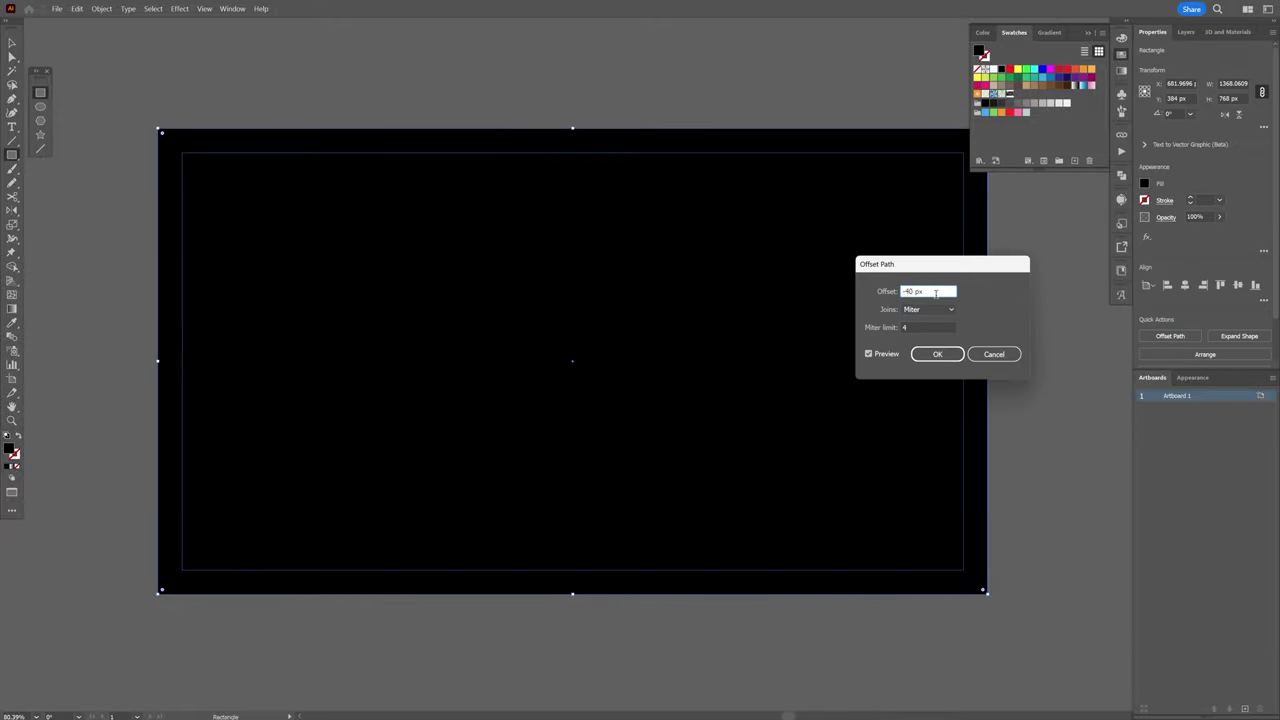
key("shift+Down")
key("shift+Down")
key("shift+Down")
key("shift+Down")
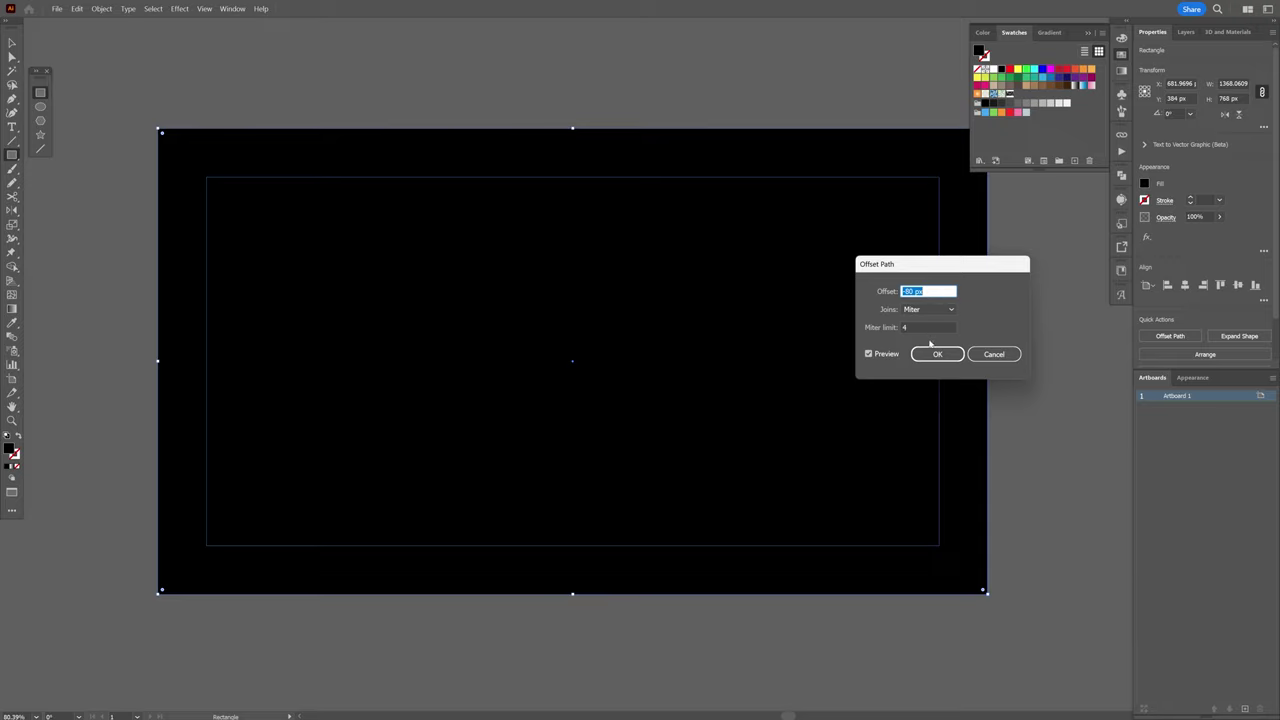
left_click(933, 353)
- Delete the outer rectangle and fill the inner one with the PANTER VISION pattern swatch
key("v")
left_click_drag(978, 342, 786, 396)
key("Delete")
left_click(786, 396)
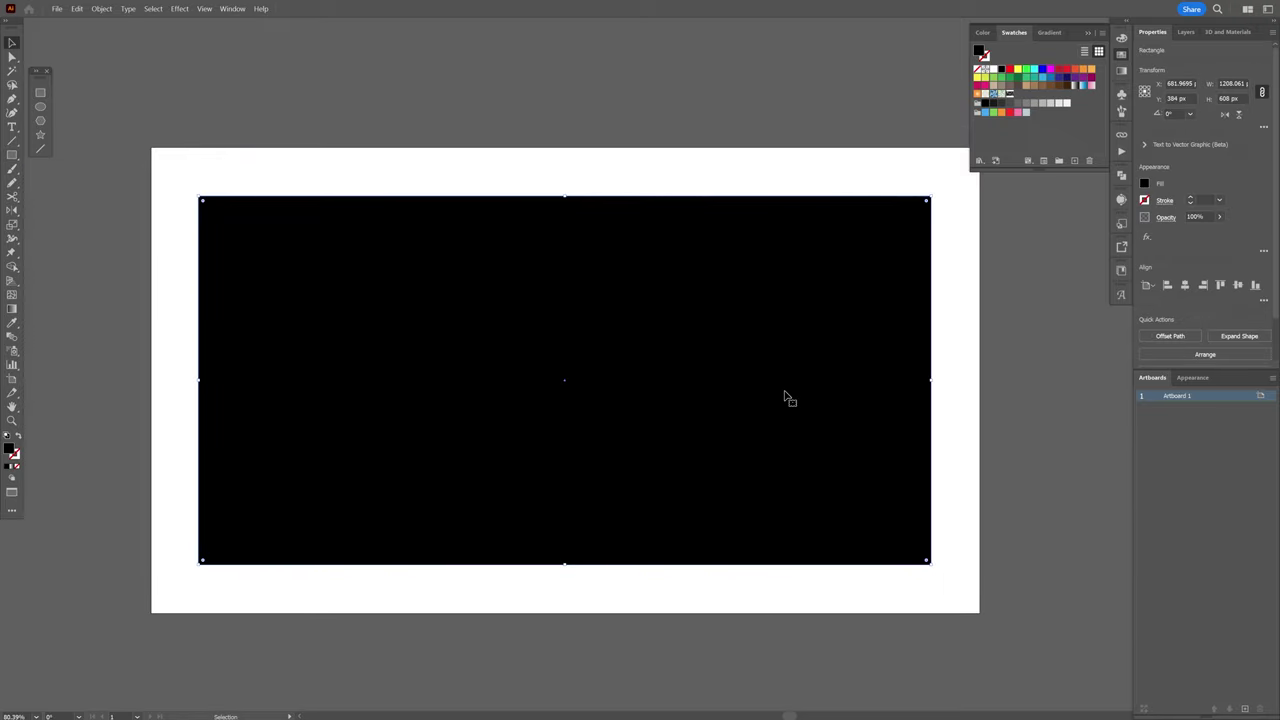
left_click(1010, 97)
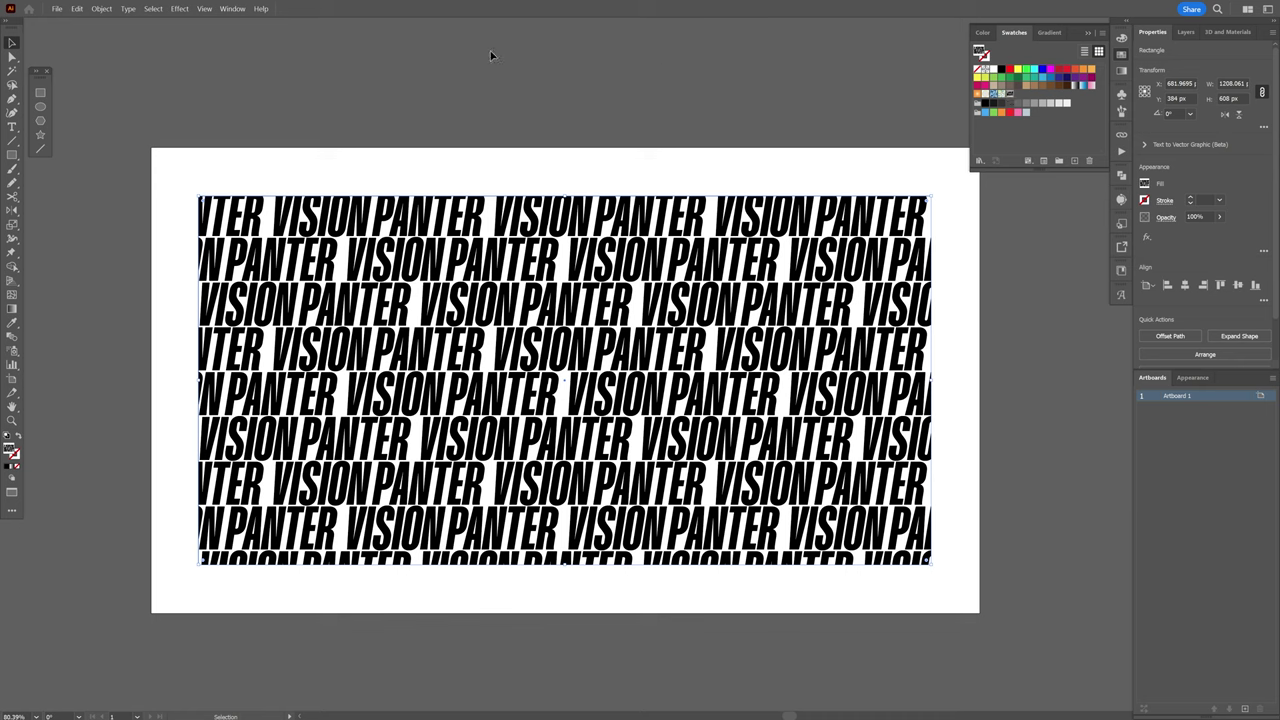
- Rotate only the pattern inside the rectangle by about 36°, with Transform Objects turned off
left_click(95, 8)
mouse_move(122, 20)
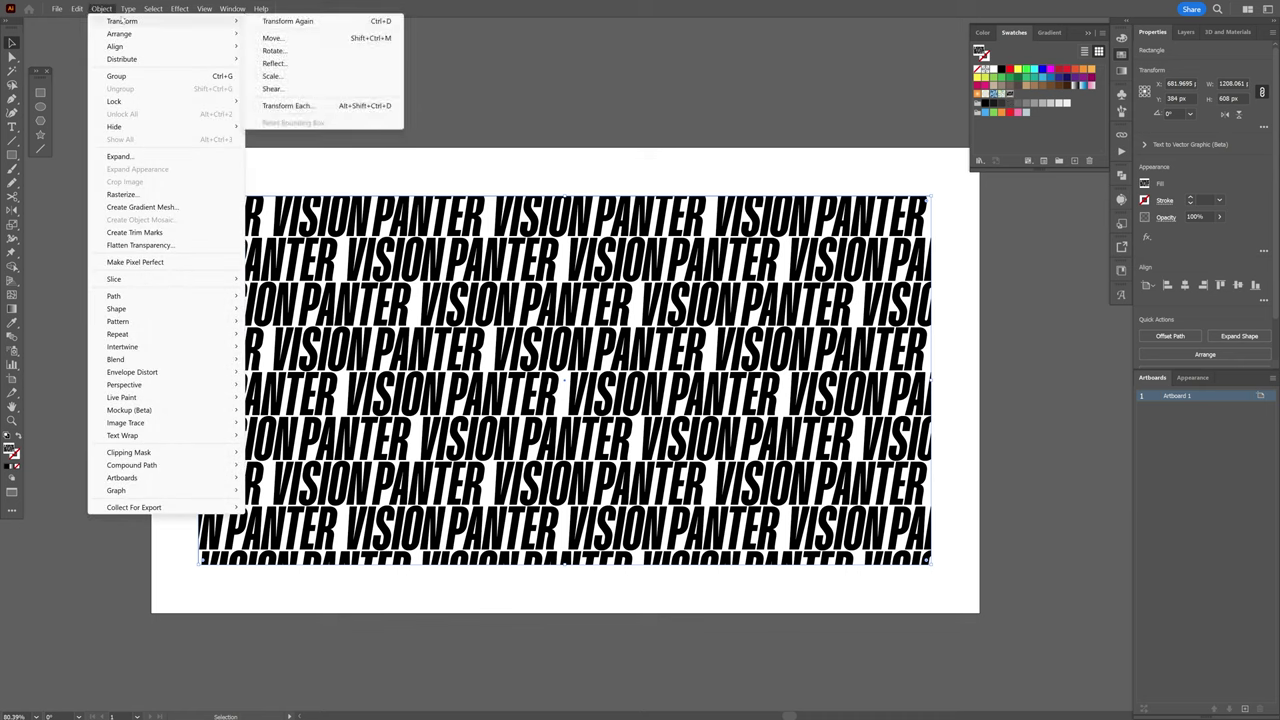
left_click(285, 51)
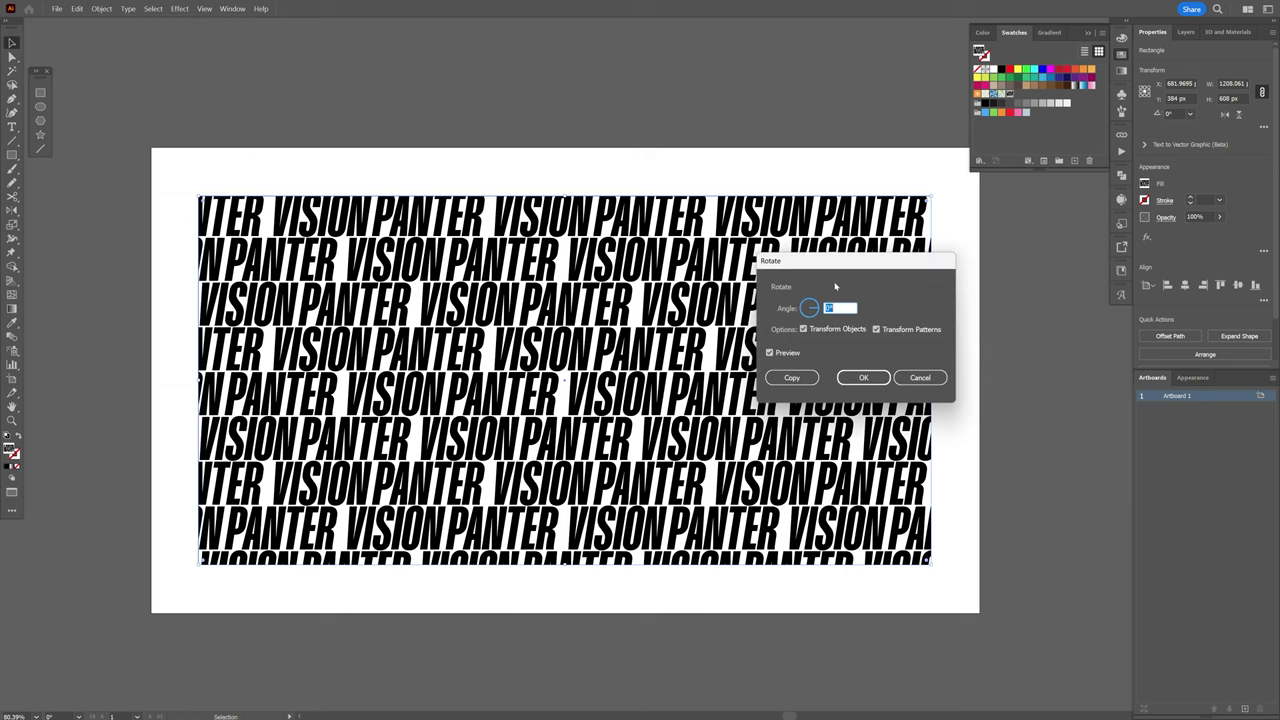
scroll(851, 306, "up", 7)
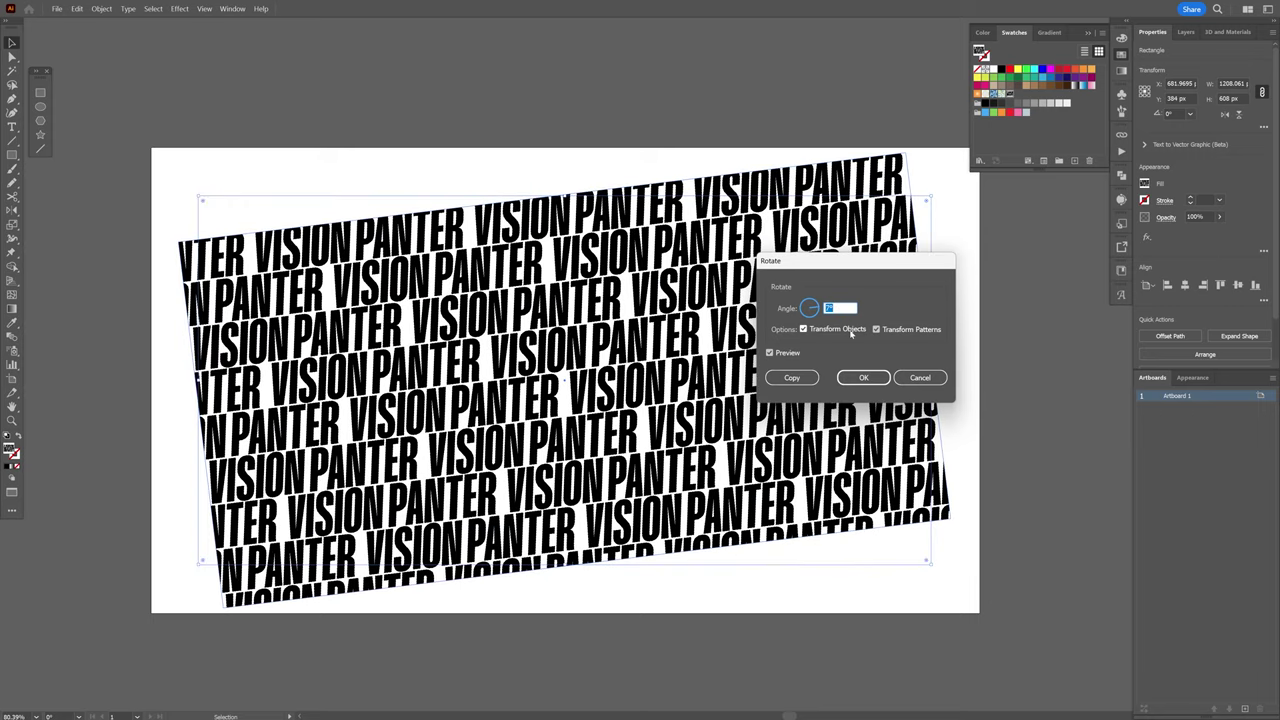
left_click(851, 335)
scroll(847, 309, "up", 20)
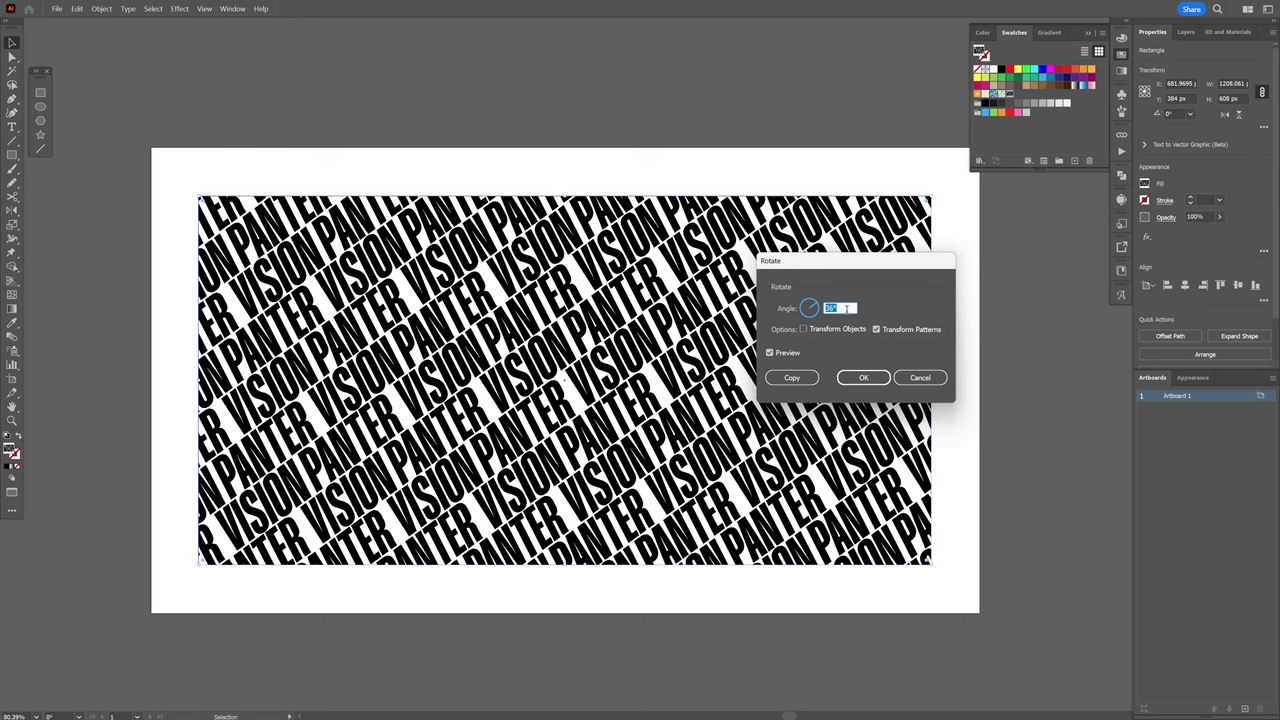
left_click(863, 377)
left_click(1090, 36)
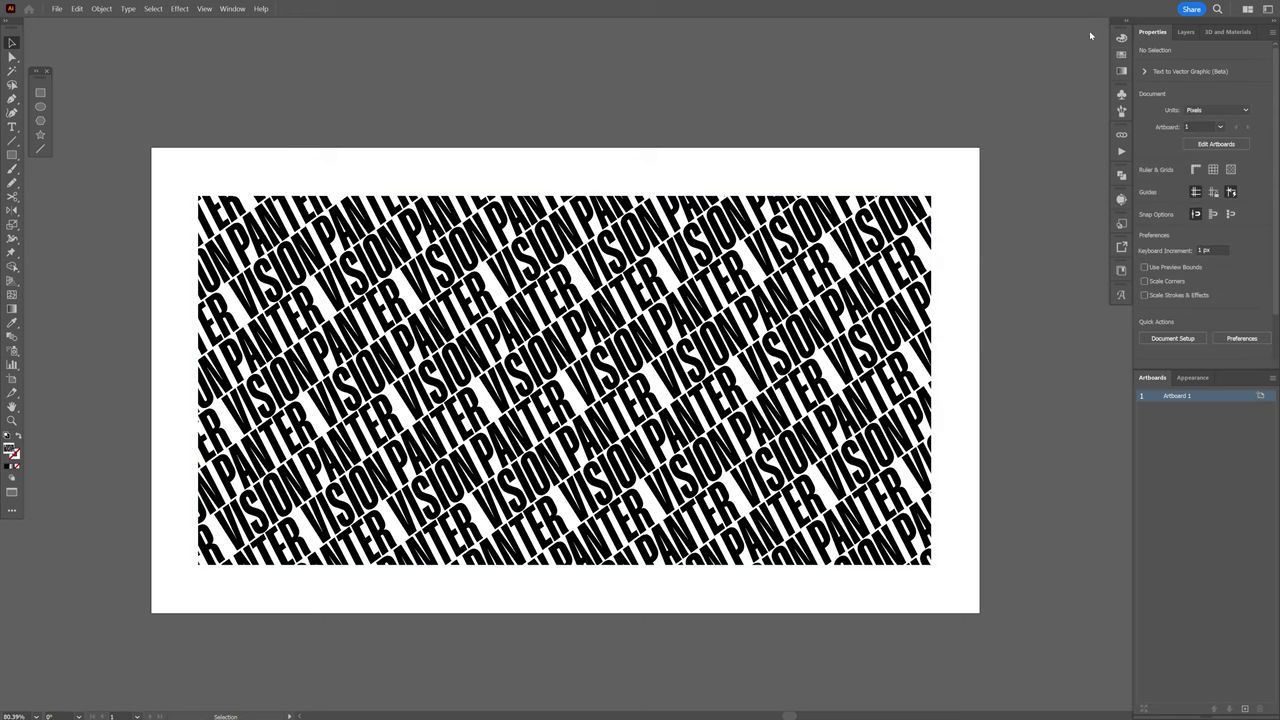
- Add a second artboard and place the large text PANTER in its centre
left_click(1245, 709)
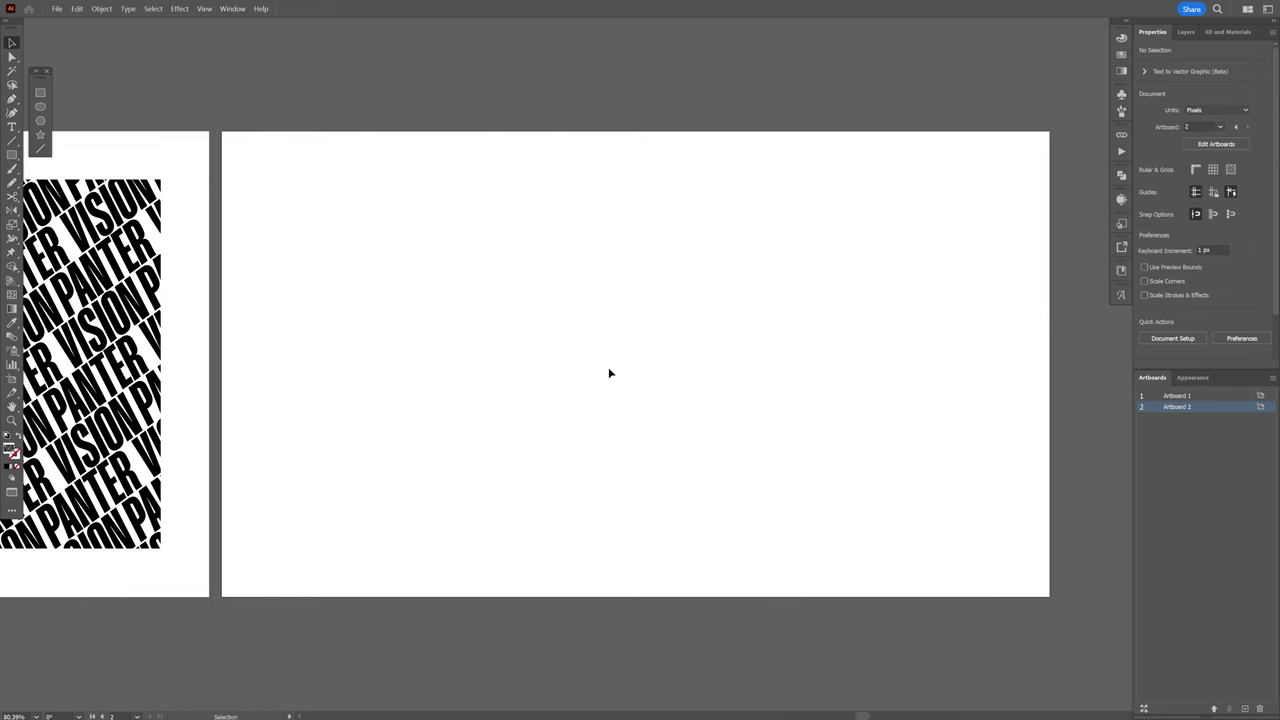
key("ctrl+1")
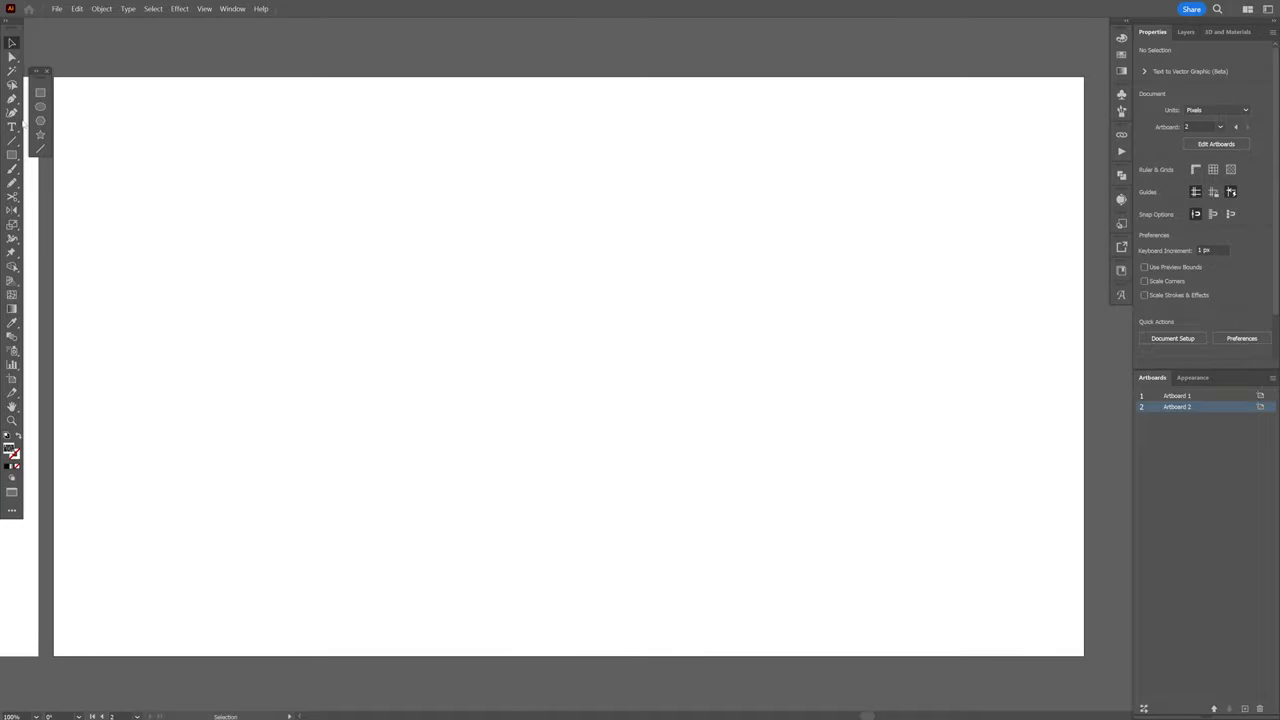
left_click(12, 127)
left_click(491, 320)
type("ANTER")
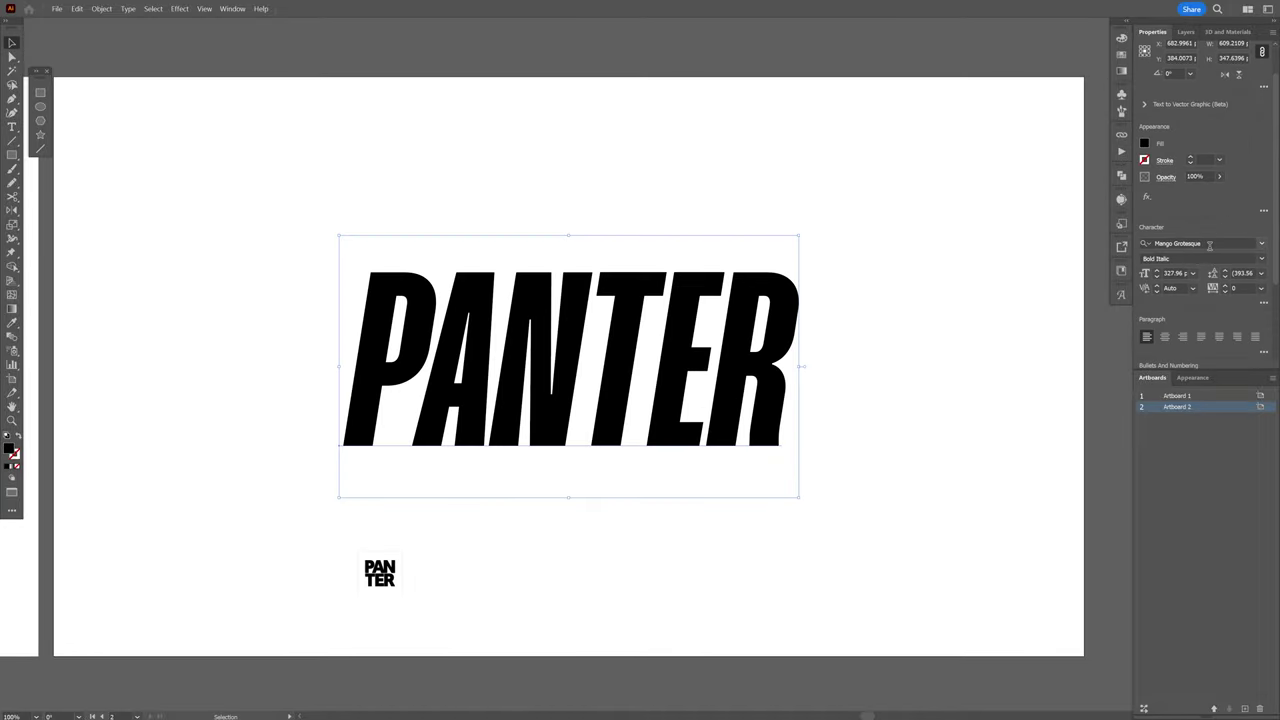
- Change the PANTER text's font to SA Love Bubble Bold and convert it to outlines
left_click(1209, 244)
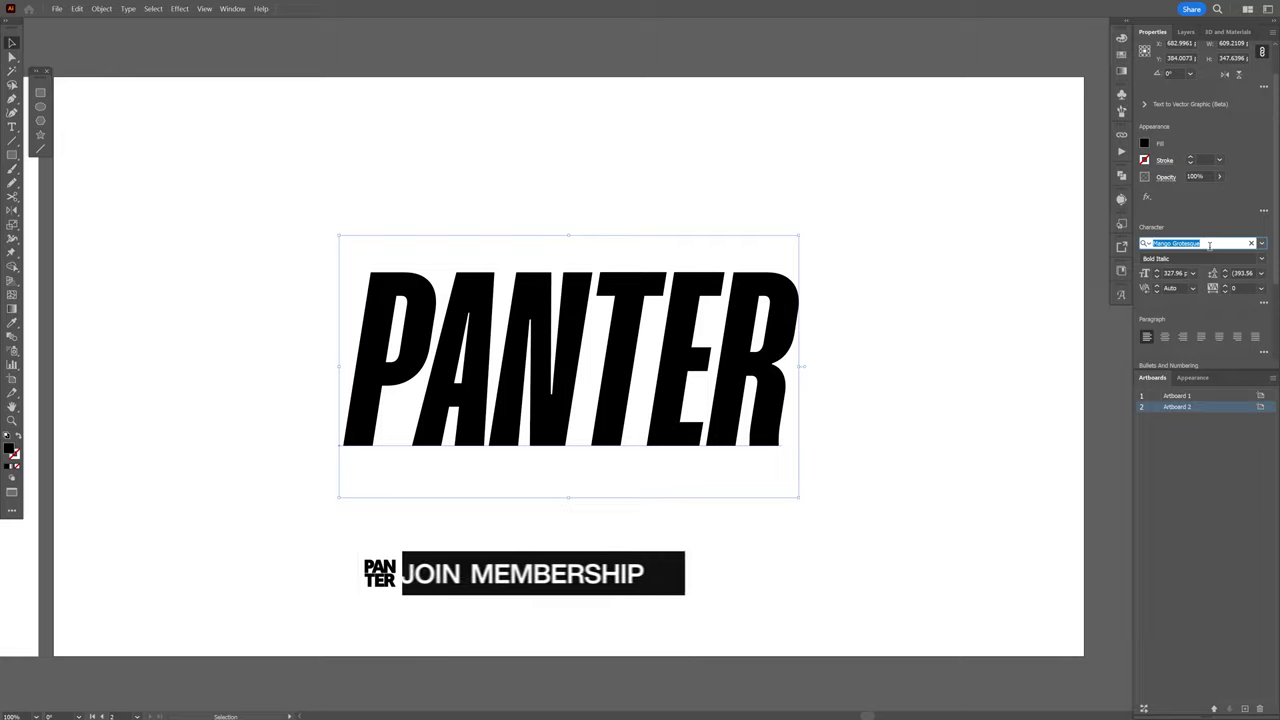
type("love")
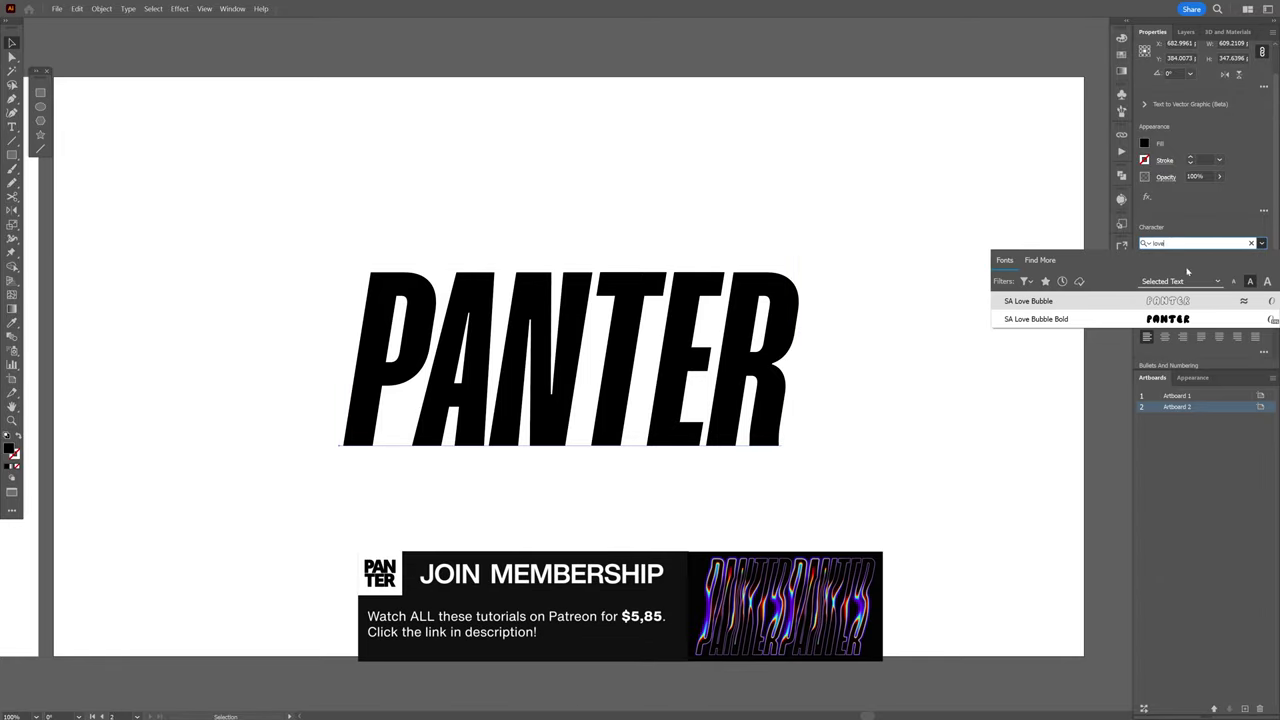
left_click(1073, 320)
left_click_drag(1016, 366, 790, 353)
right_click(790, 353)
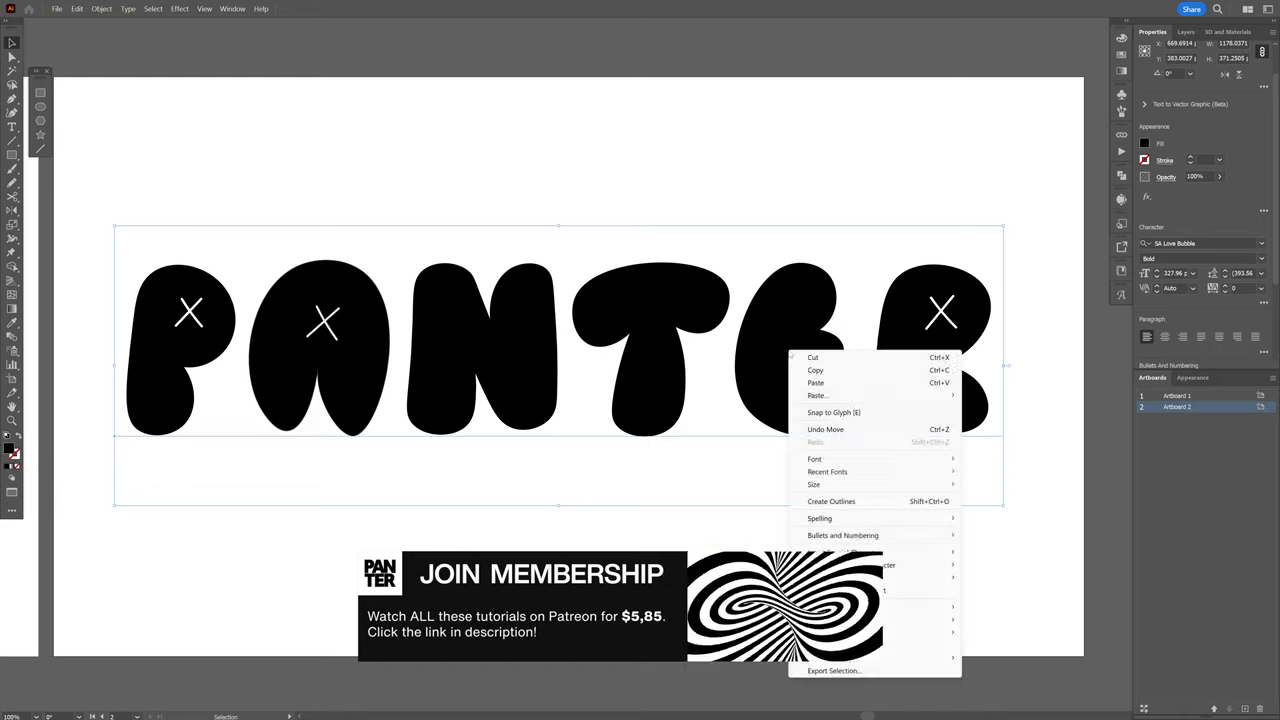
left_click(857, 501)
- Delete the X-shaped cutouts inside the P, A and R of the outlined lettering
key("a")
scroll(190, 310, "up", 5)
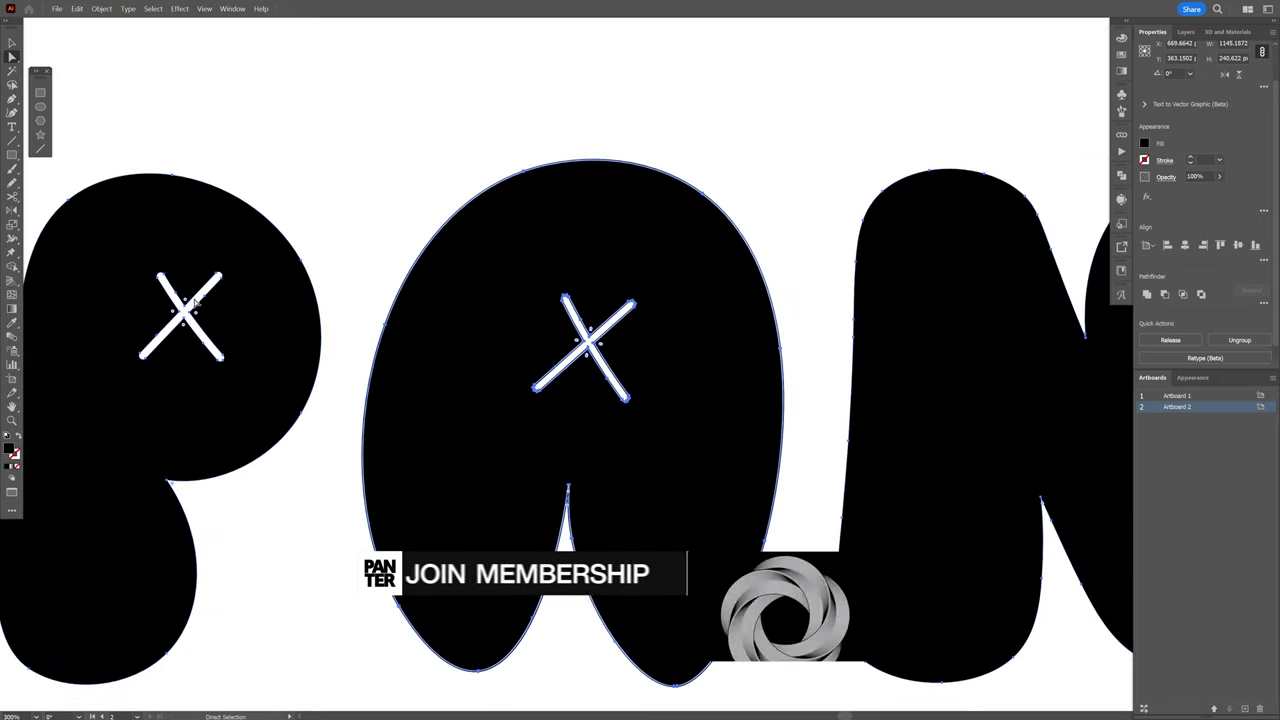
left_click(192, 312)
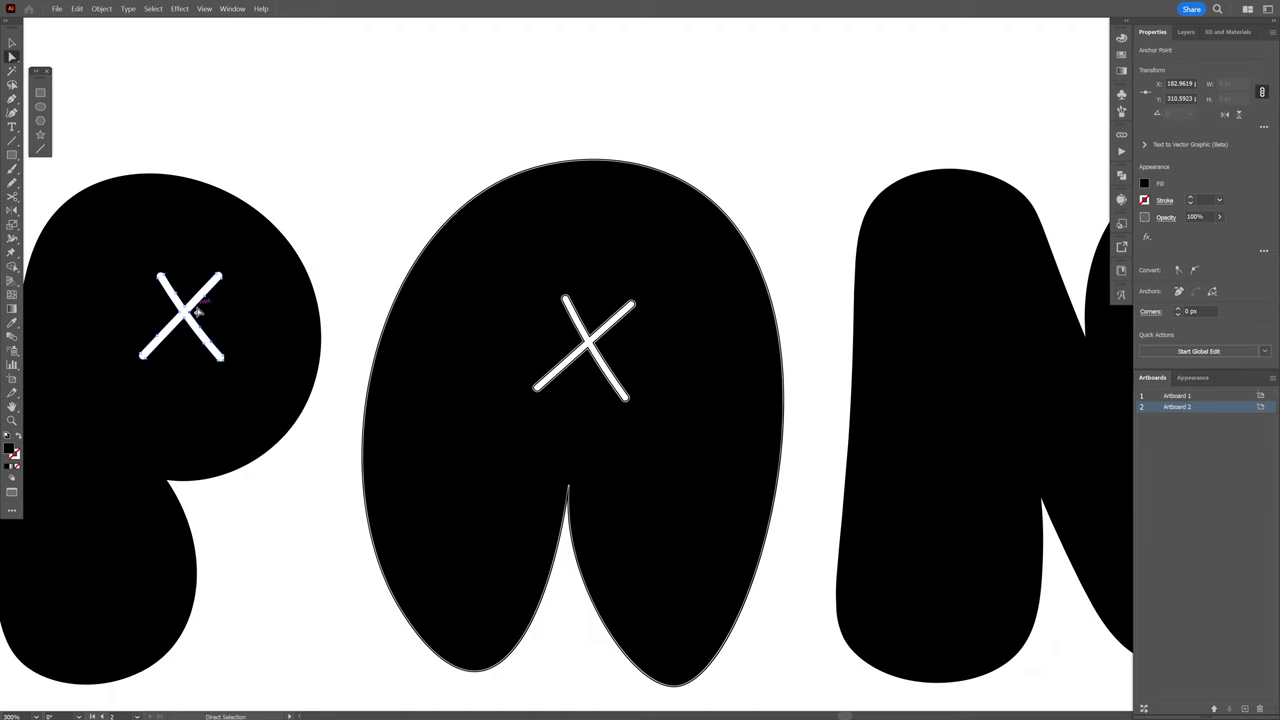
key("Delete")
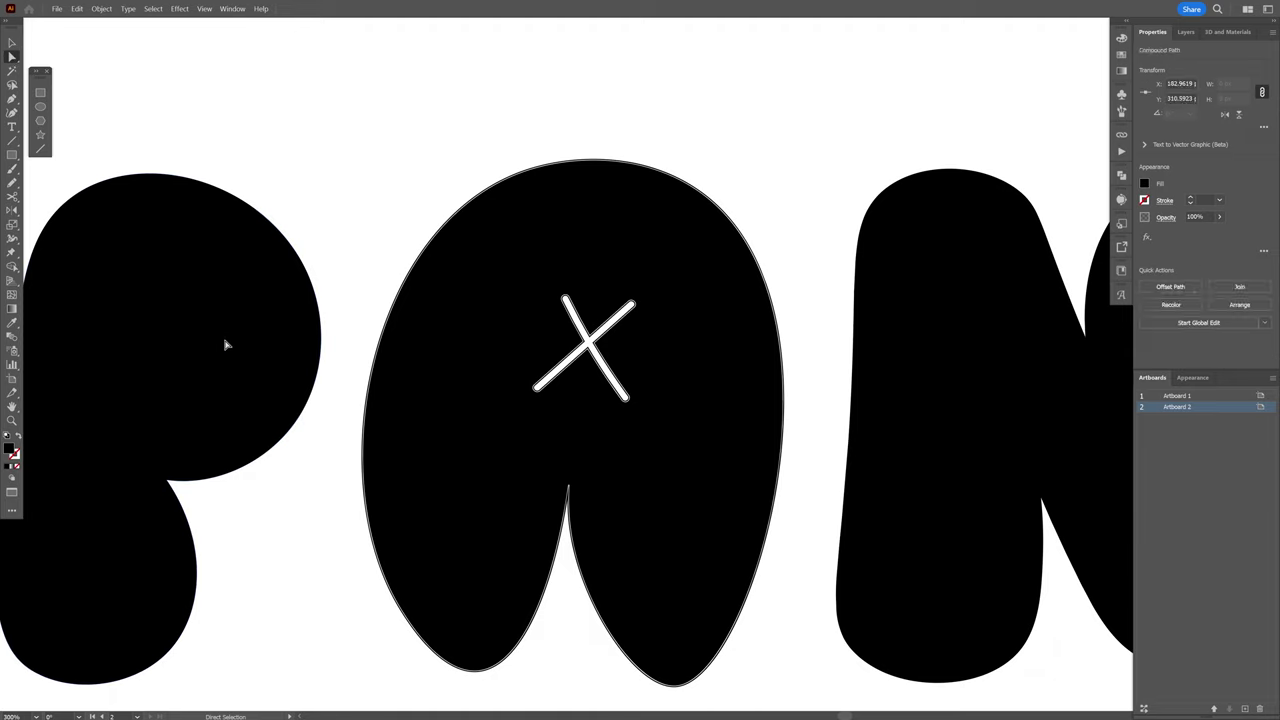
left_click(616, 378)
key("Delete")
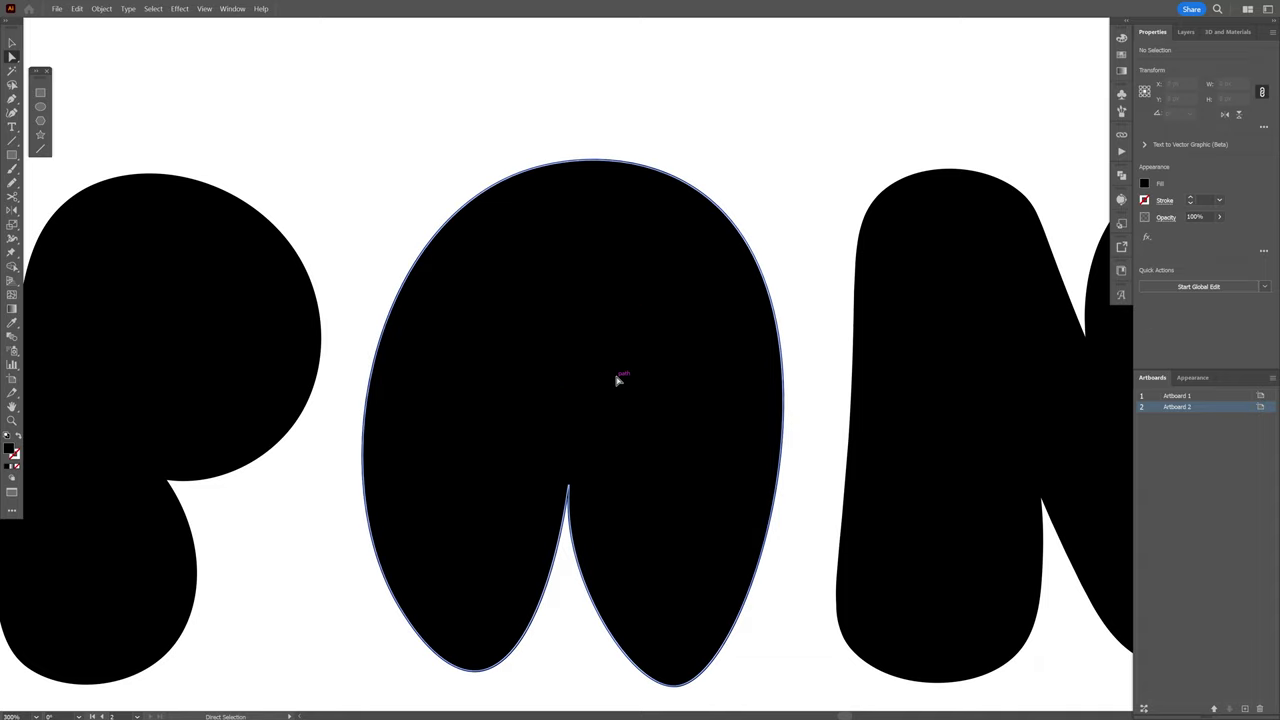
key("z")
left_click_drag(834, 249, 606, 249)
key("v")
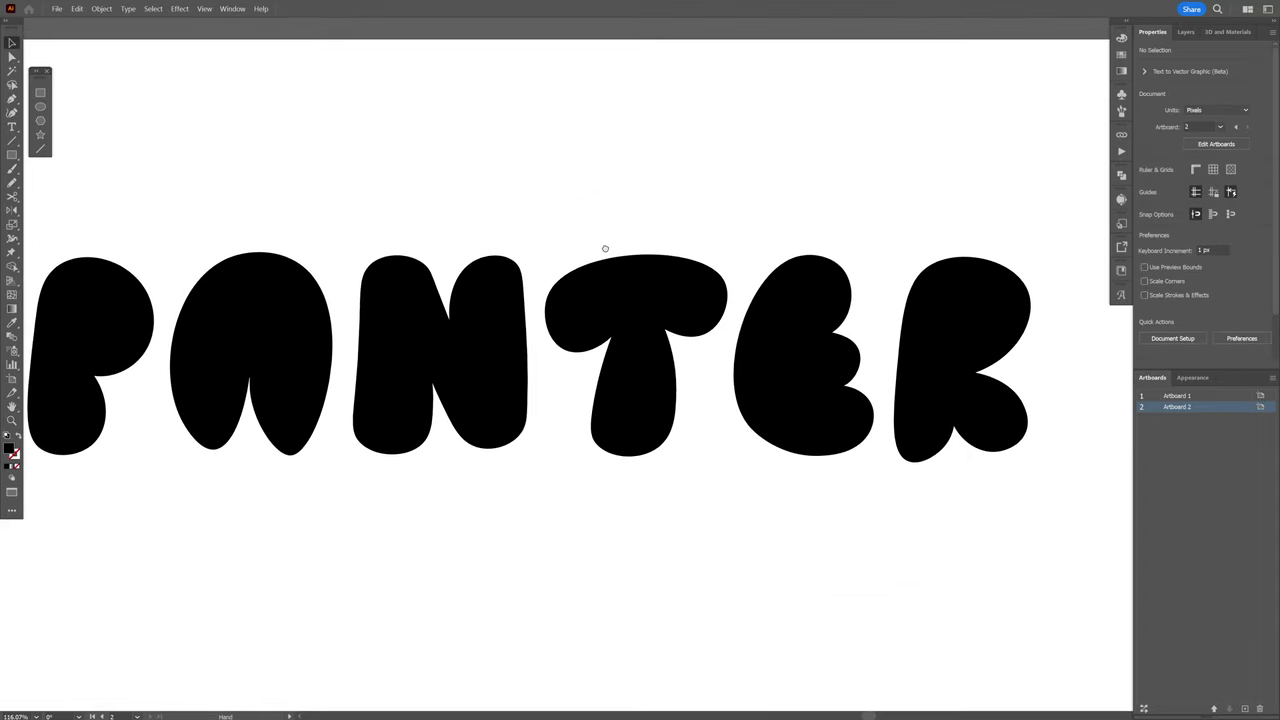
- Select the outlined letter A and examine its anchor points, especially around the narrow notch between its legs
scroll(288, 322, "up", 2)
left_click(288, 322)
left_click_drag(306, 321, 362, 341)
scroll(363, 342, "up", 1)
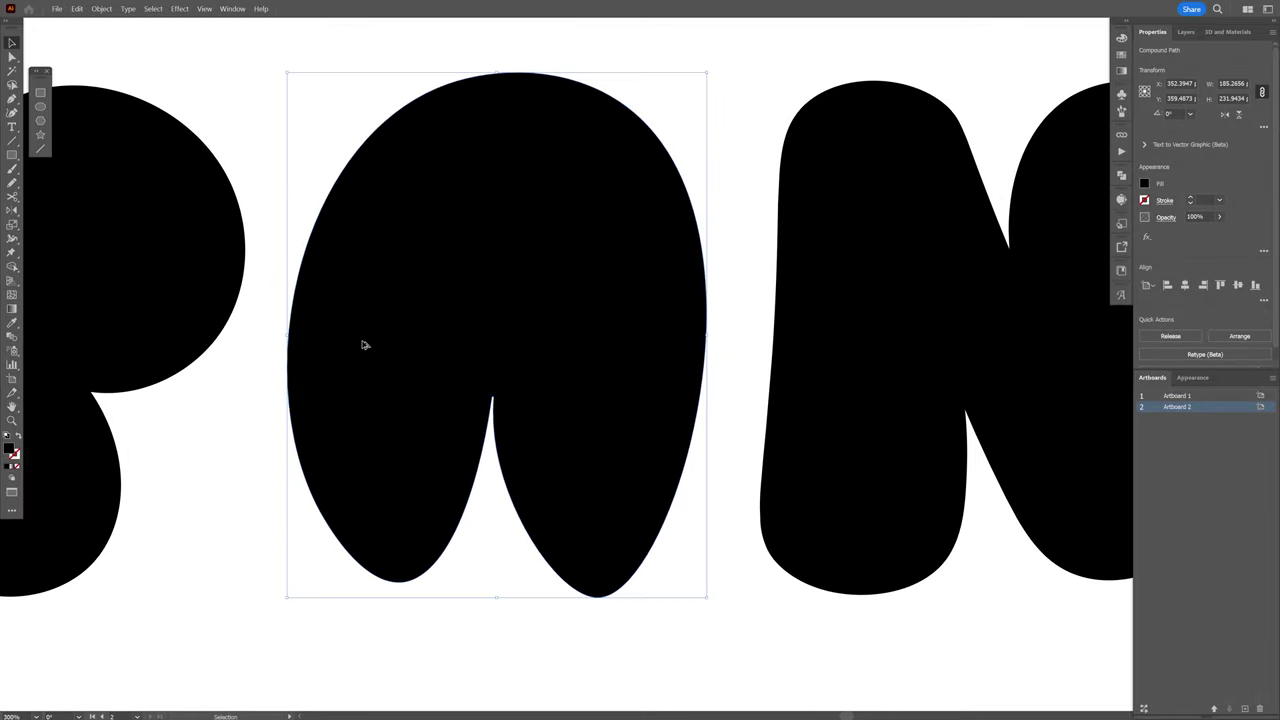
scroll(363, 342, "down", 3)
left_click_drag(587, 349, 538, 340)
scroll(760, 354, "up", 1)
scroll(760, 354, "down", 1)
scroll(328, 352, "up", 2)
scroll(541, 343, "up", 4)
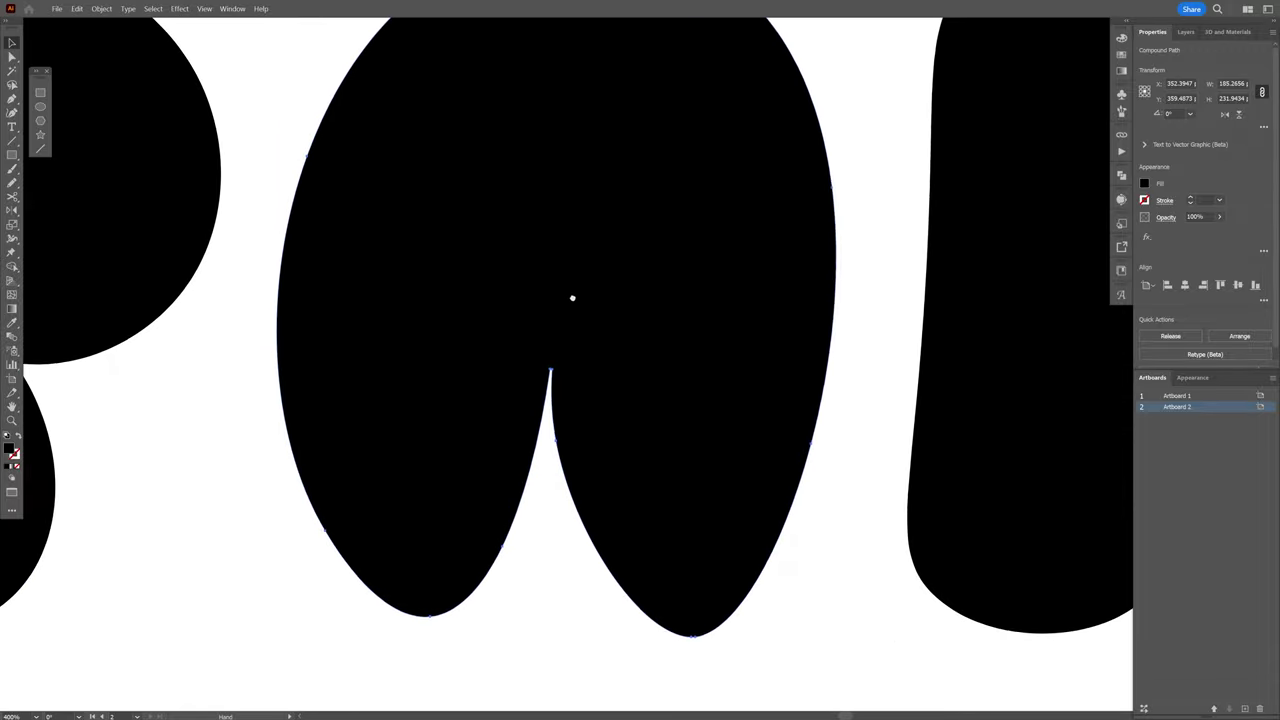
left_click_drag(572, 298, 589, 251)
scroll(540, 429, "up", 2)
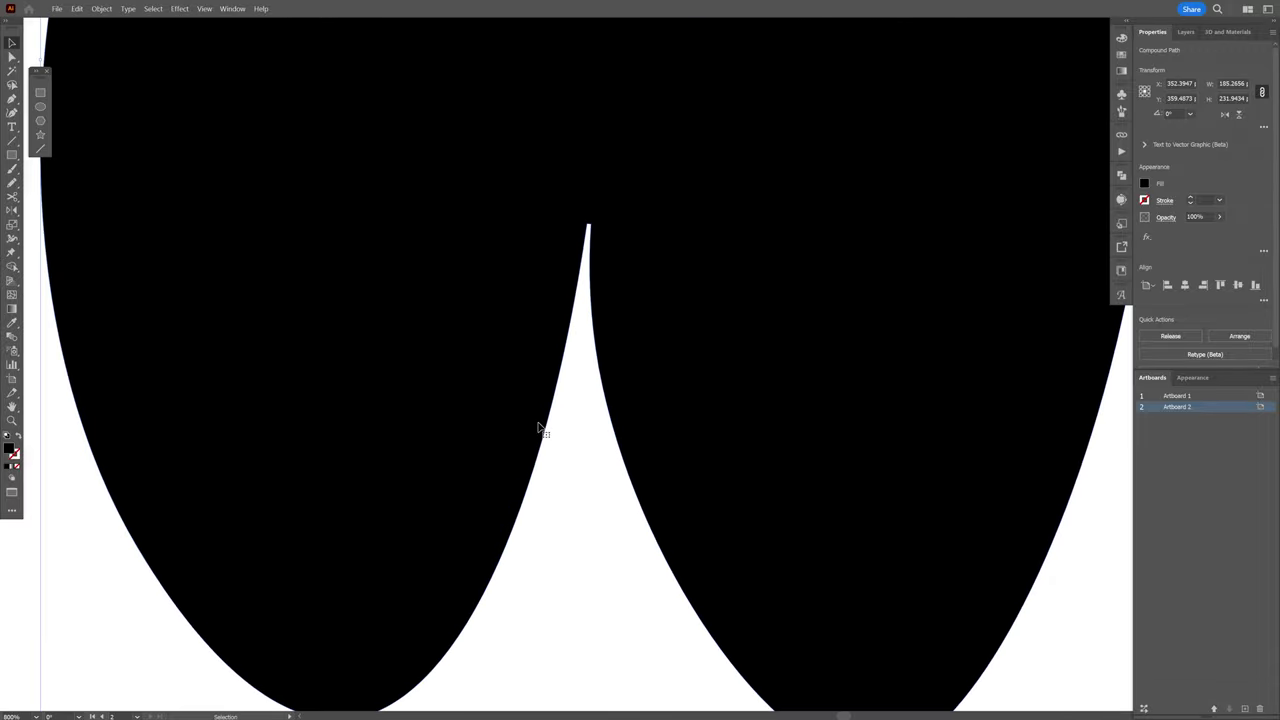
left_click_drag(539, 424, 684, 315)
scroll(684, 313, "down", 3)
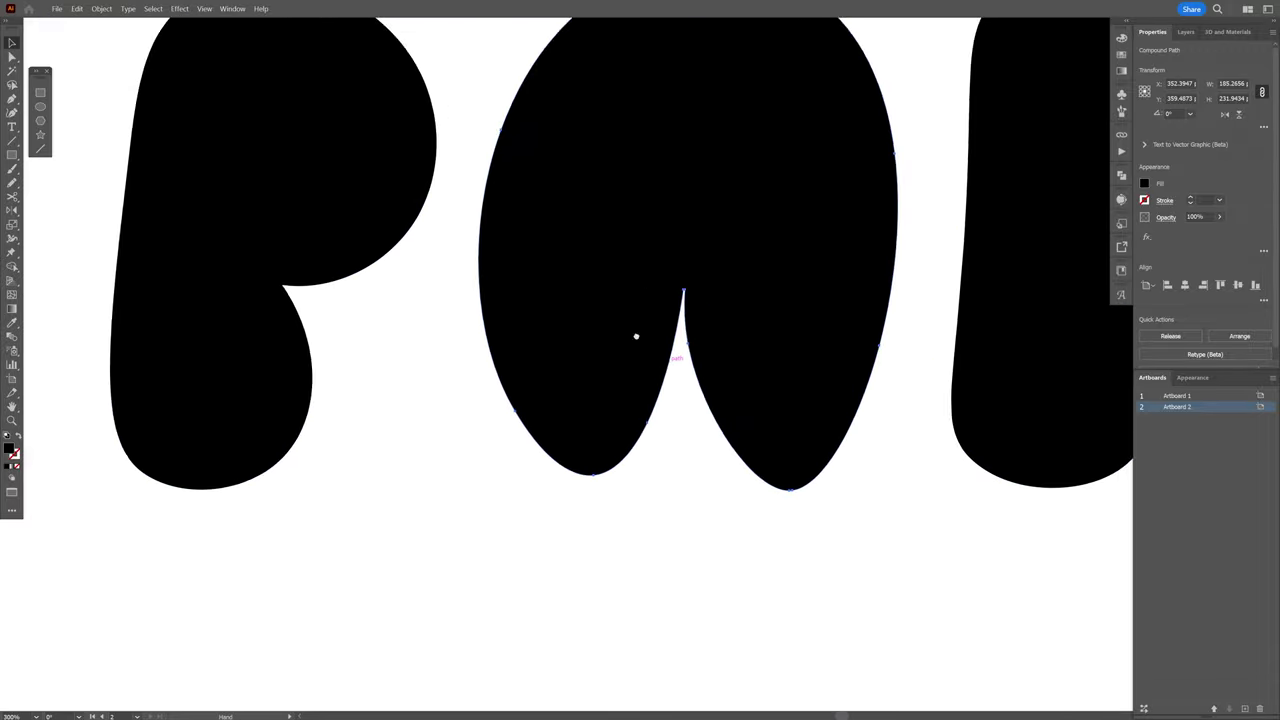
scroll(617, 380, "up", 3)
scroll(564, 398, "down", 2)
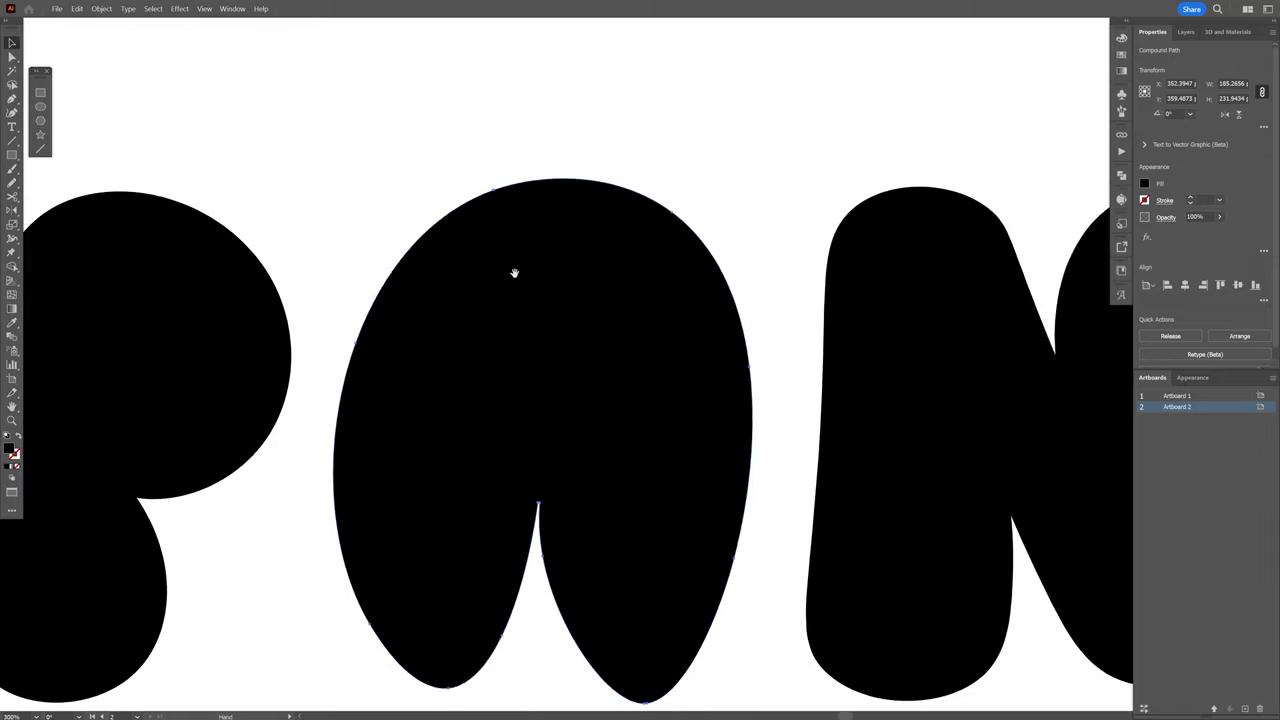
- Simplify the path of the letter A down to 5 points
left_click(101, 8)
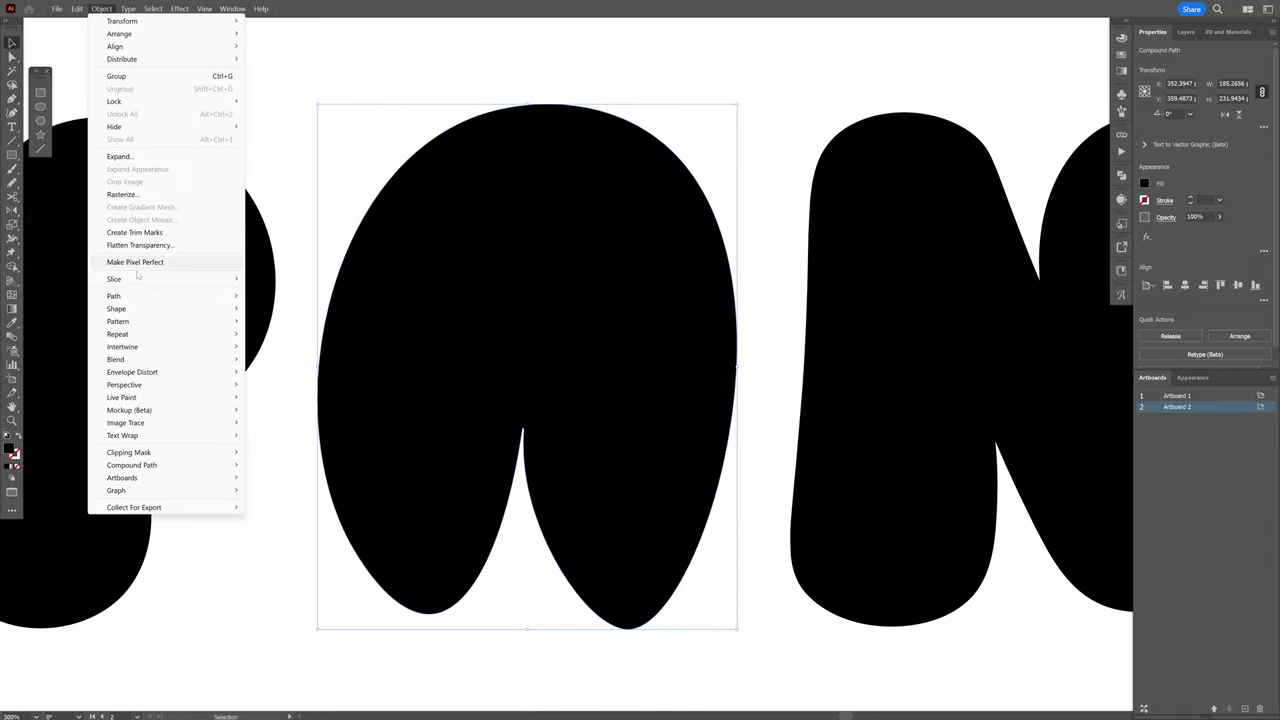
mouse_move(215, 297)
left_click(300, 368)
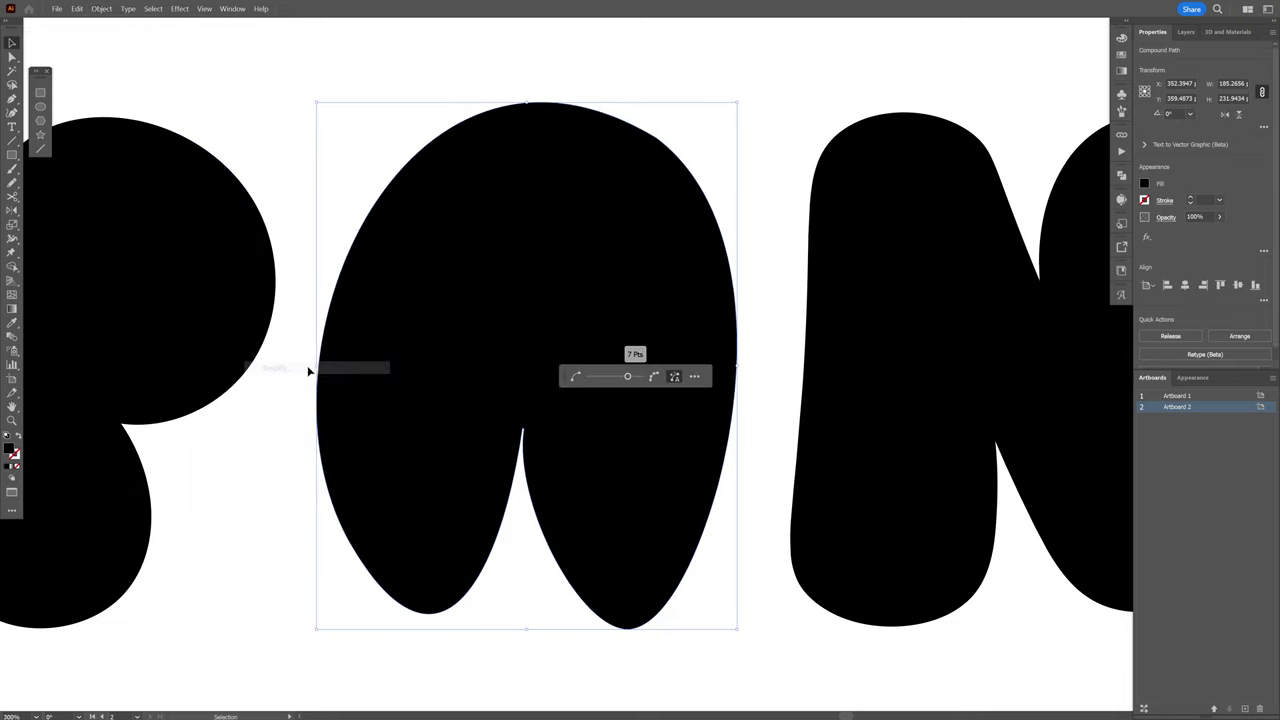
left_click(613, 378)
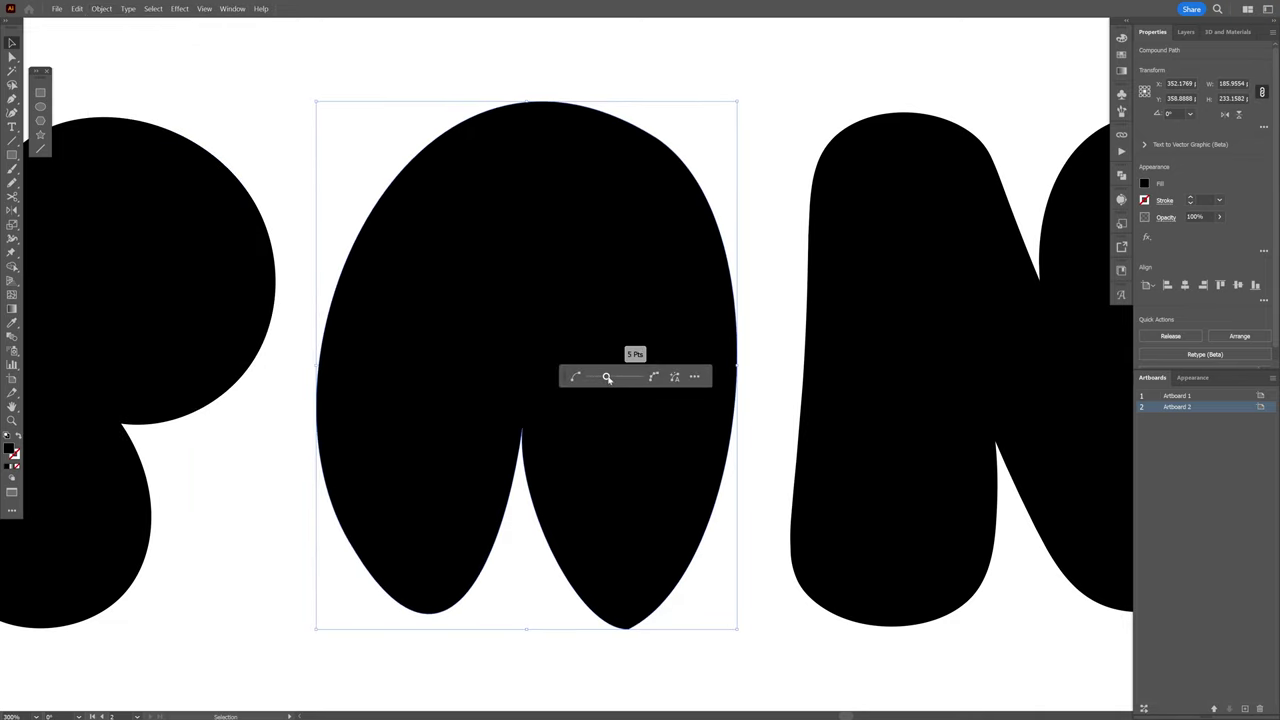
left_click(637, 216)
- Convert the anchor at the bottom of the A's right leg to smooth and lengthen its outer handle to fill out the curve
key("space")
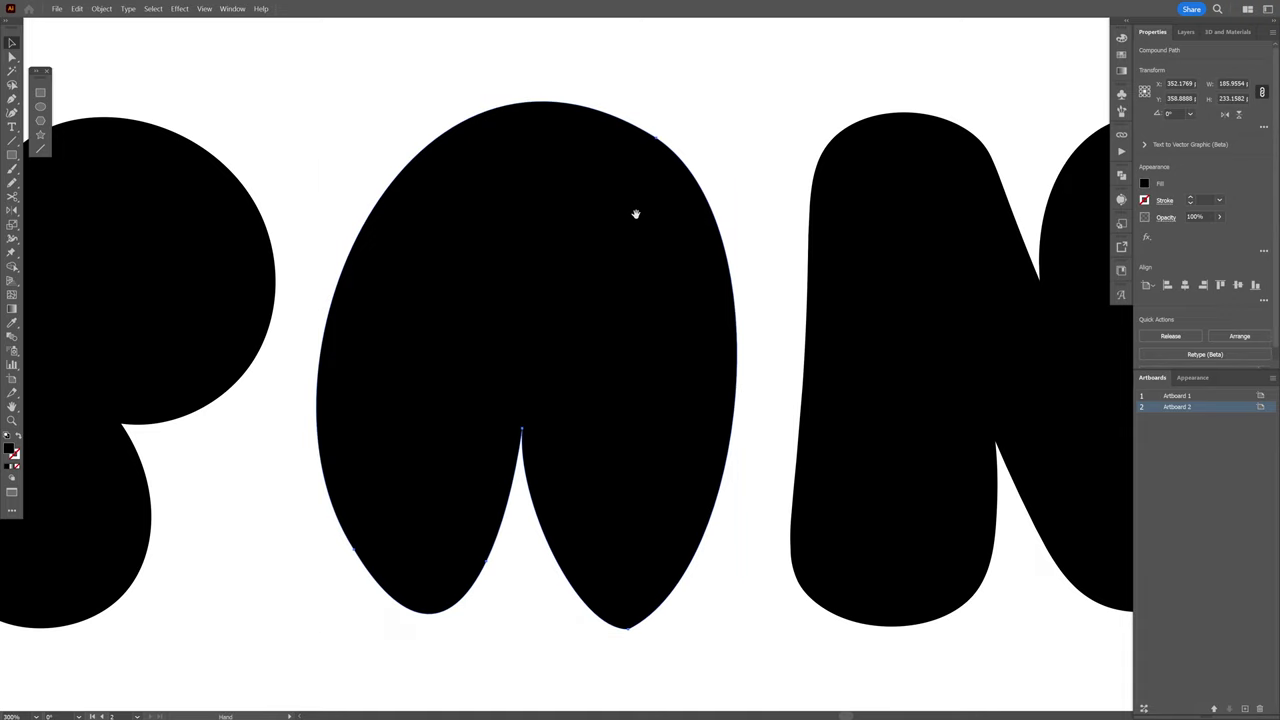
left_click_drag(626, 334, 624, 291)
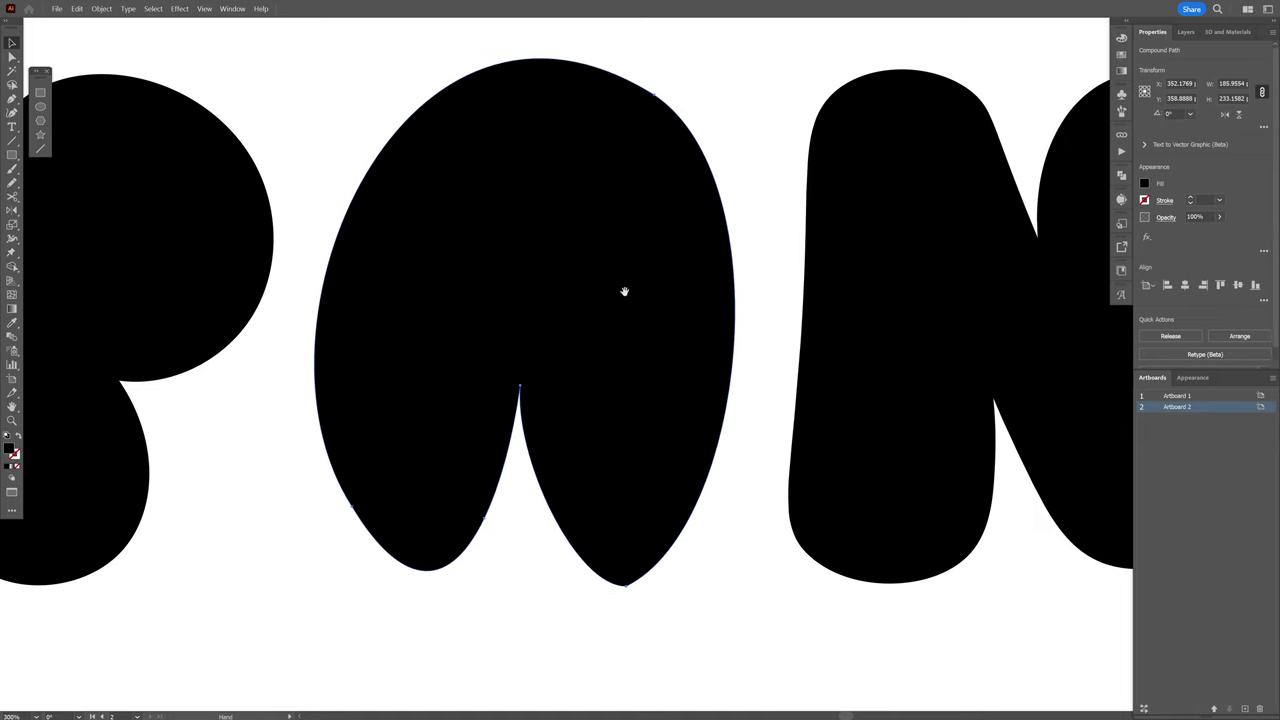
left_click(12, 57)
left_click(624, 580)
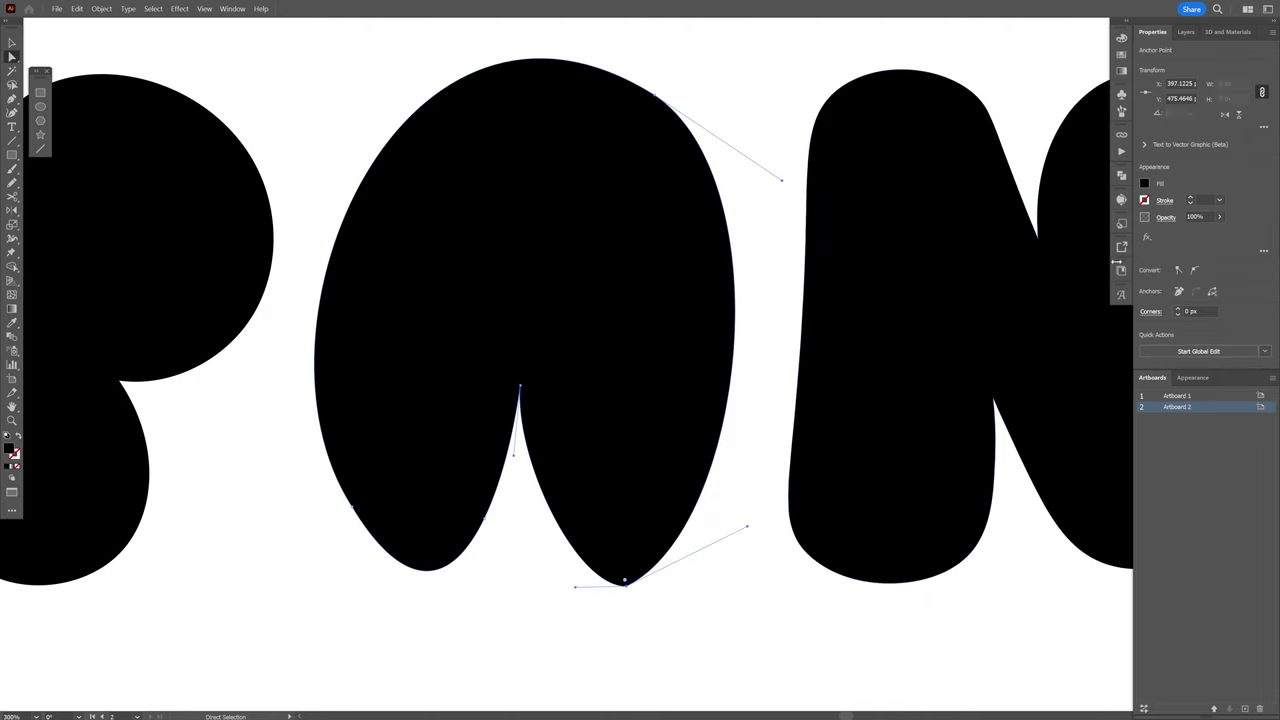
left_click(1195, 271)
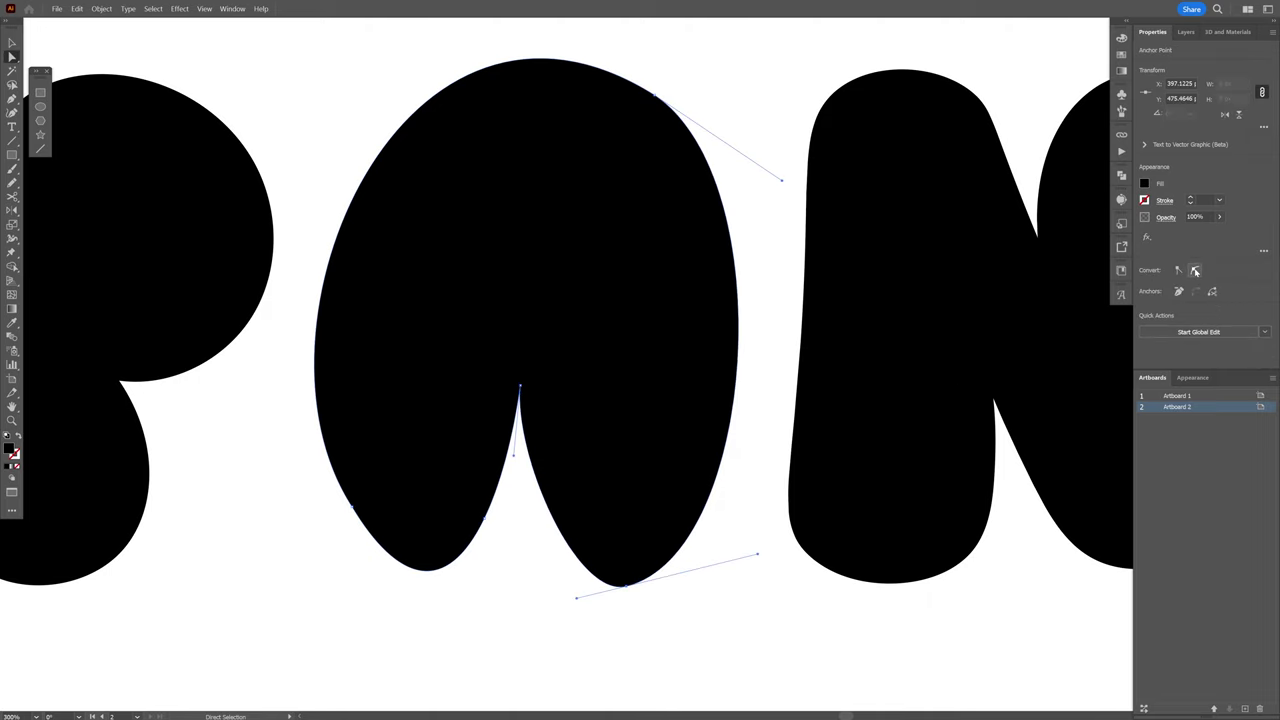
left_click_drag(757, 552, 802, 572)
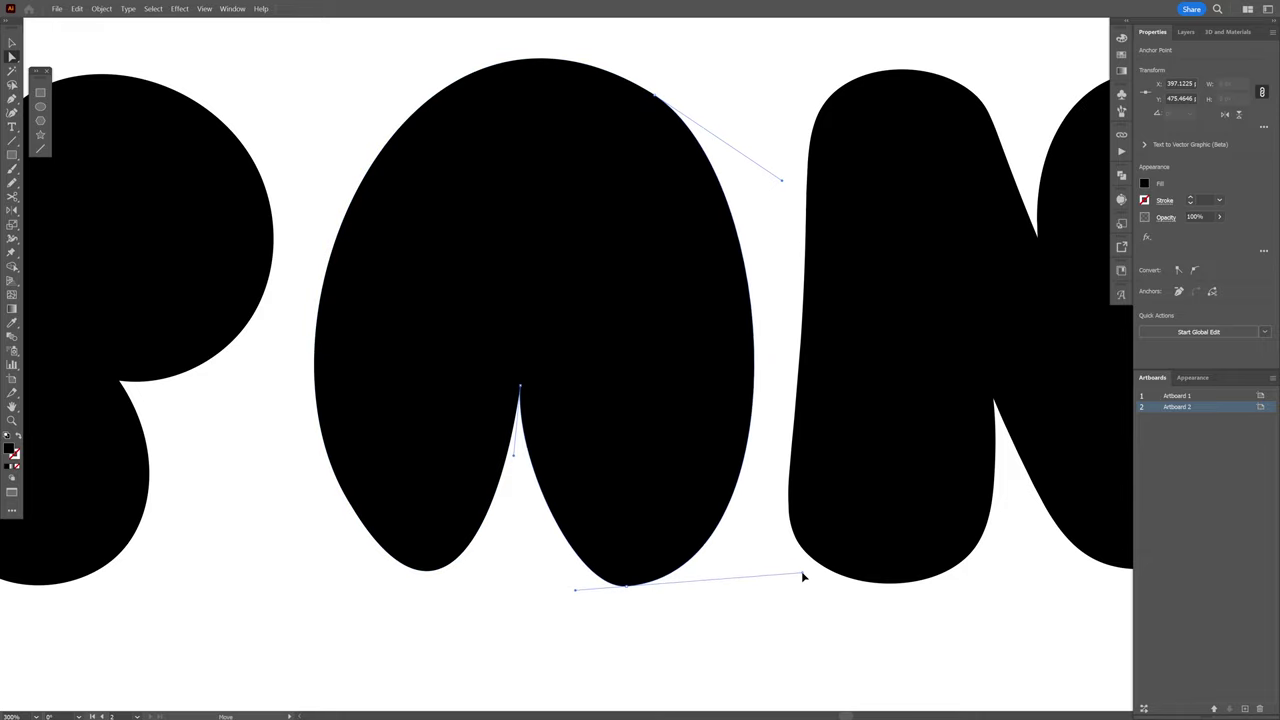
- Adjust the curve handles at the A's right shoulder and the lower ends of both legs to round the letter evenly
left_click(656, 95)
left_click_drag(782, 181, 788, 250)
left_click_drag(591, 566, 649, 591)
left_click_drag(410, 533, 366, 561)
left_click(534, 600)
- Reshape the E and R outlines so the notches between their rounded strokes are deeper and narrower
scroll(550, 588, "down", 3)
scroll(1040, 495, "up", 4)
left_click_drag(1040, 495, 663, 346)
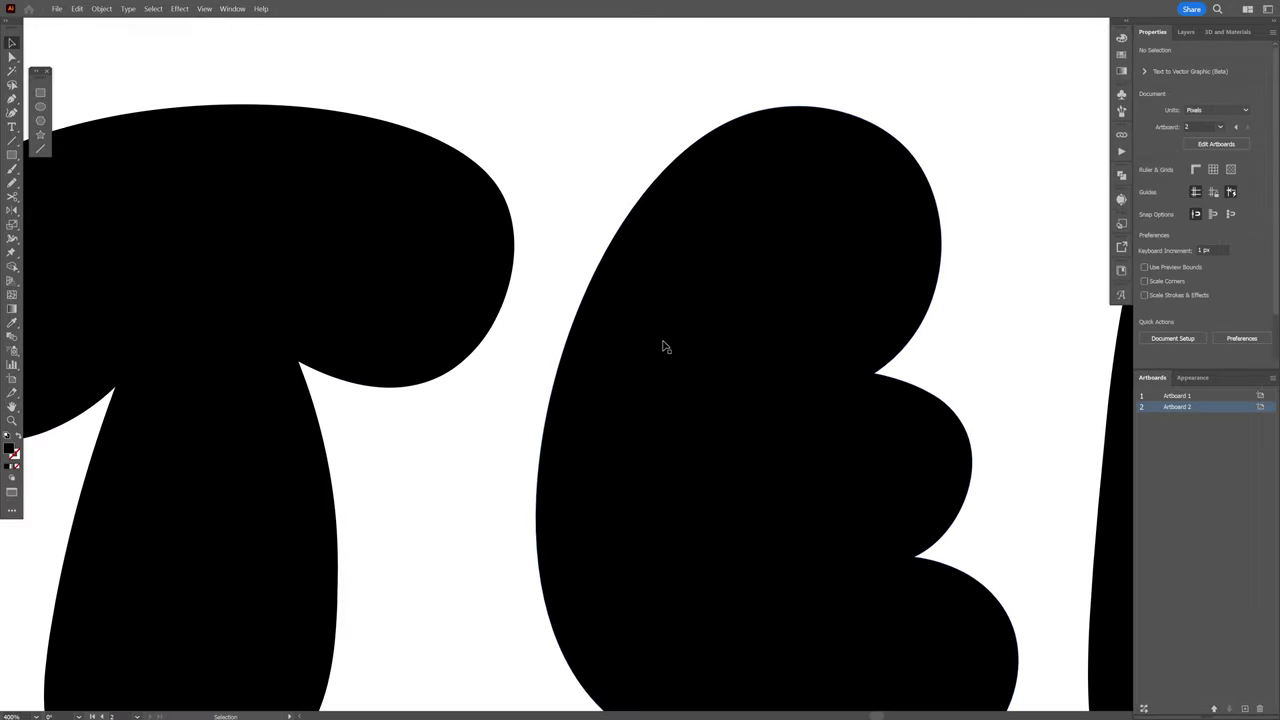
key("v")
left_click(672, 348)
left_click_drag(744, 345, 523, 279)
scroll(683, 387, "down", 3)
left_click(683, 387)
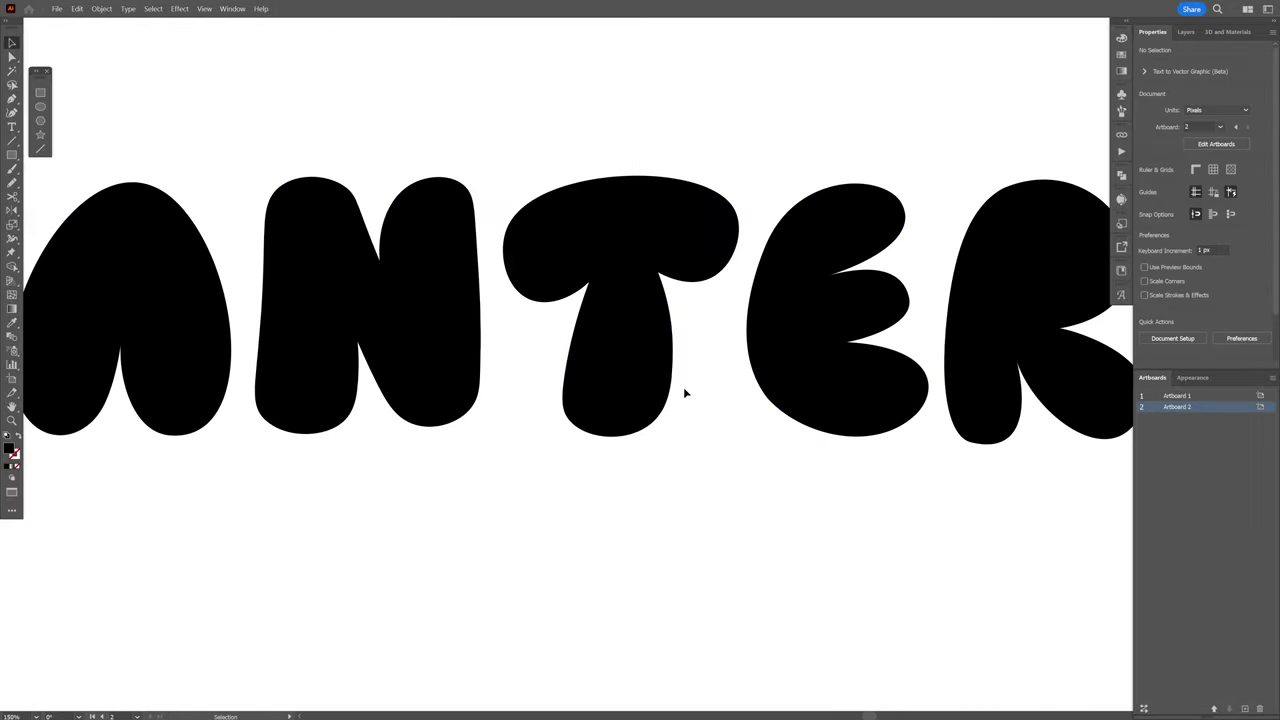
- Move the PANTER lettering over the brick pattern on the first artboard and delete the second artboard
scroll(683, 387, "down", 2)
left_click_drag(684, 393, 792, 391)
scroll(792, 391, "down", 1)
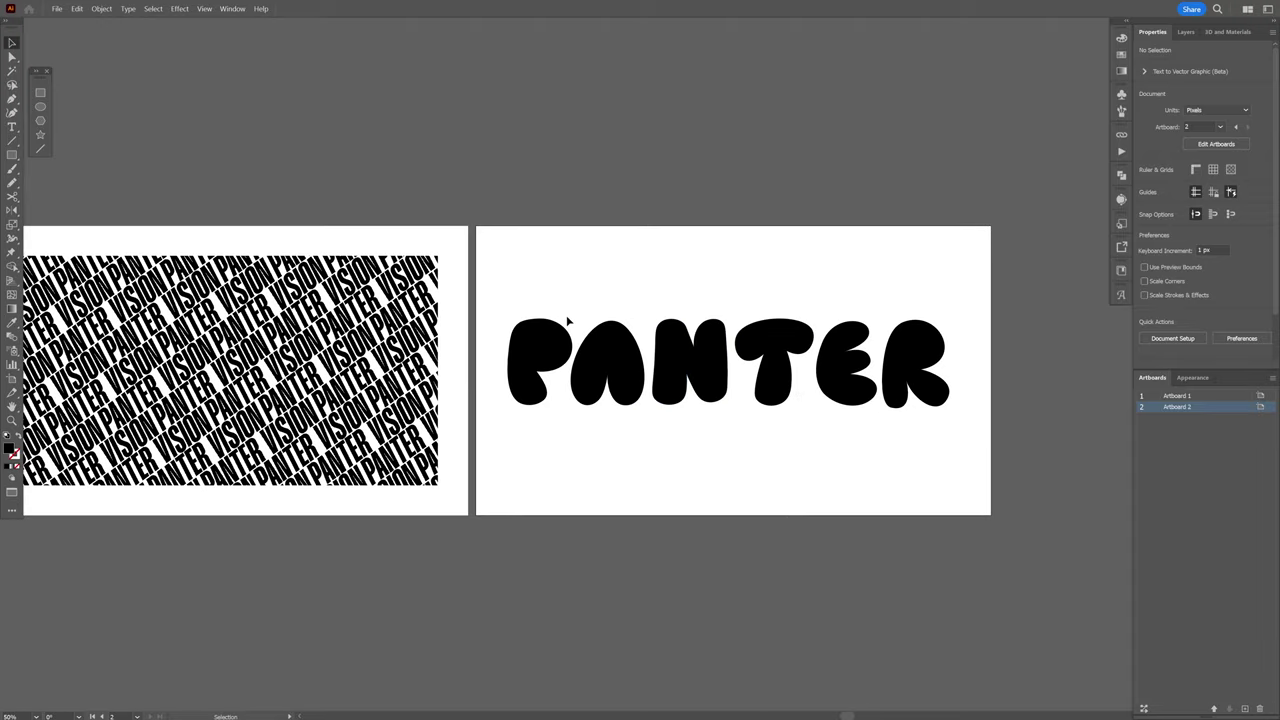
left_click(955, 395)
left_click_drag(955, 395, 528, 400)
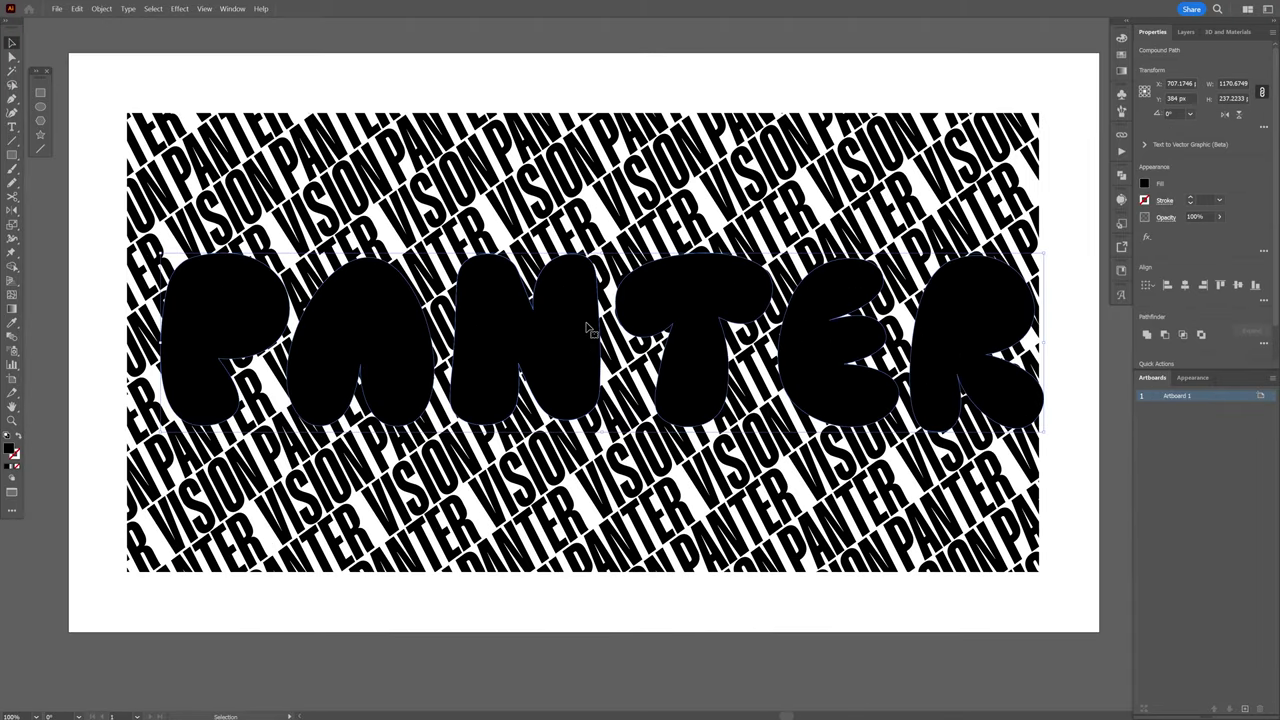
- Bring the PANTER lettering to the front and fill it with orange
right_click(591, 330)
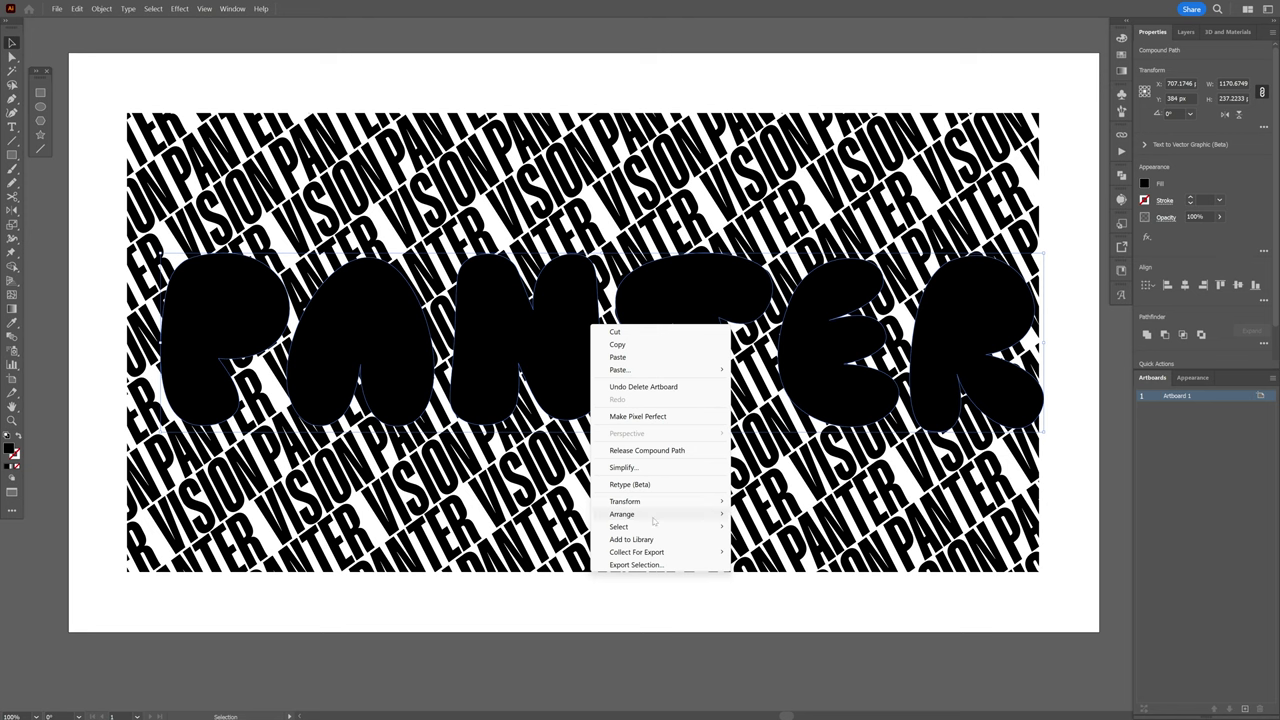
mouse_move(655, 515)
left_click(766, 515)
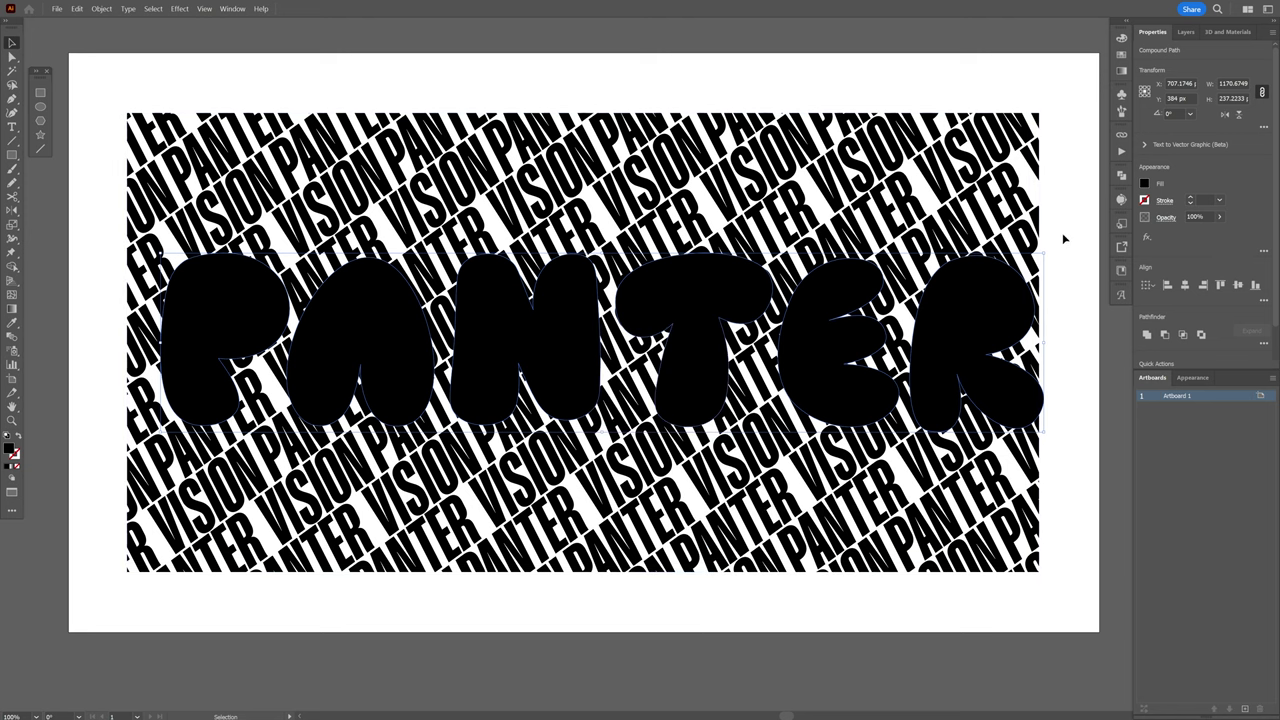
left_click(1145, 184)
left_click(1121, 224)
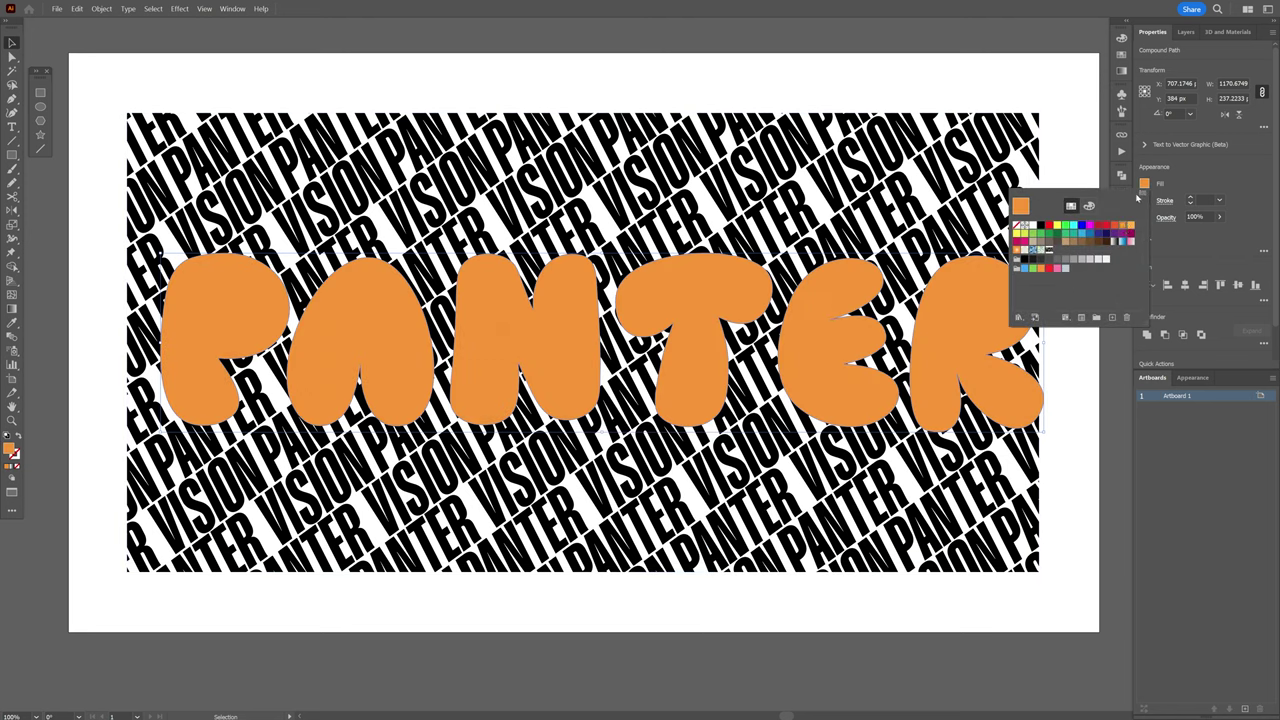
- Stagger the letters in two rows, P A N above T E R, tilting the N counter-clockwise along with the T
left_click_drag(257, 301, 296, 222)
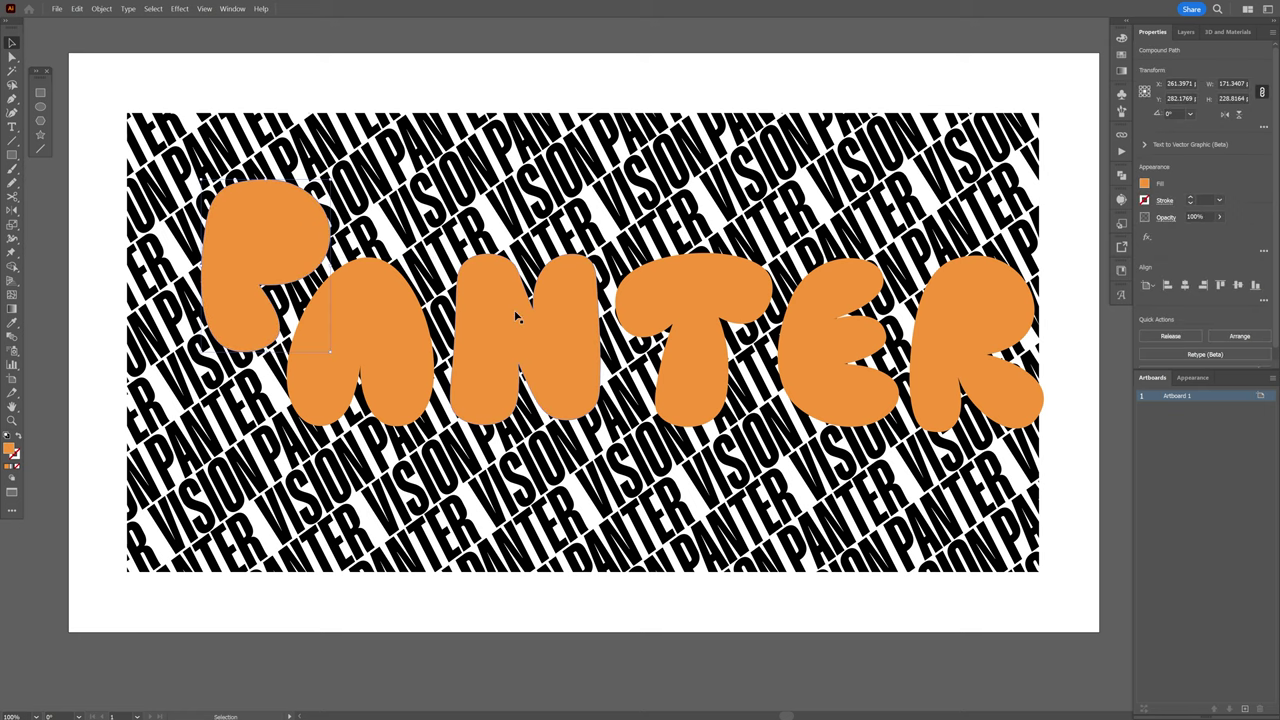
left_click_drag(490, 311, 462, 238)
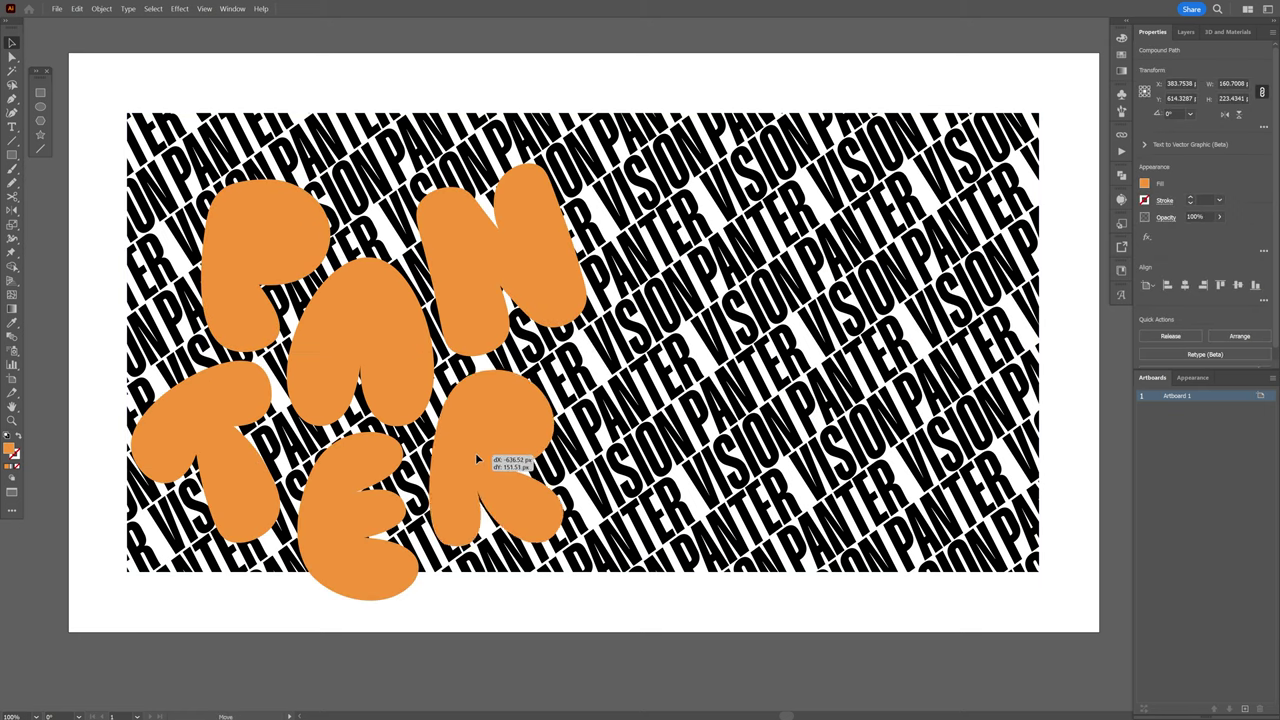
left_click_drag(480, 450, 470, 455)
- Select all six letters without the pattern, release their compound paths and group them
left_click(558, 563, "shift")
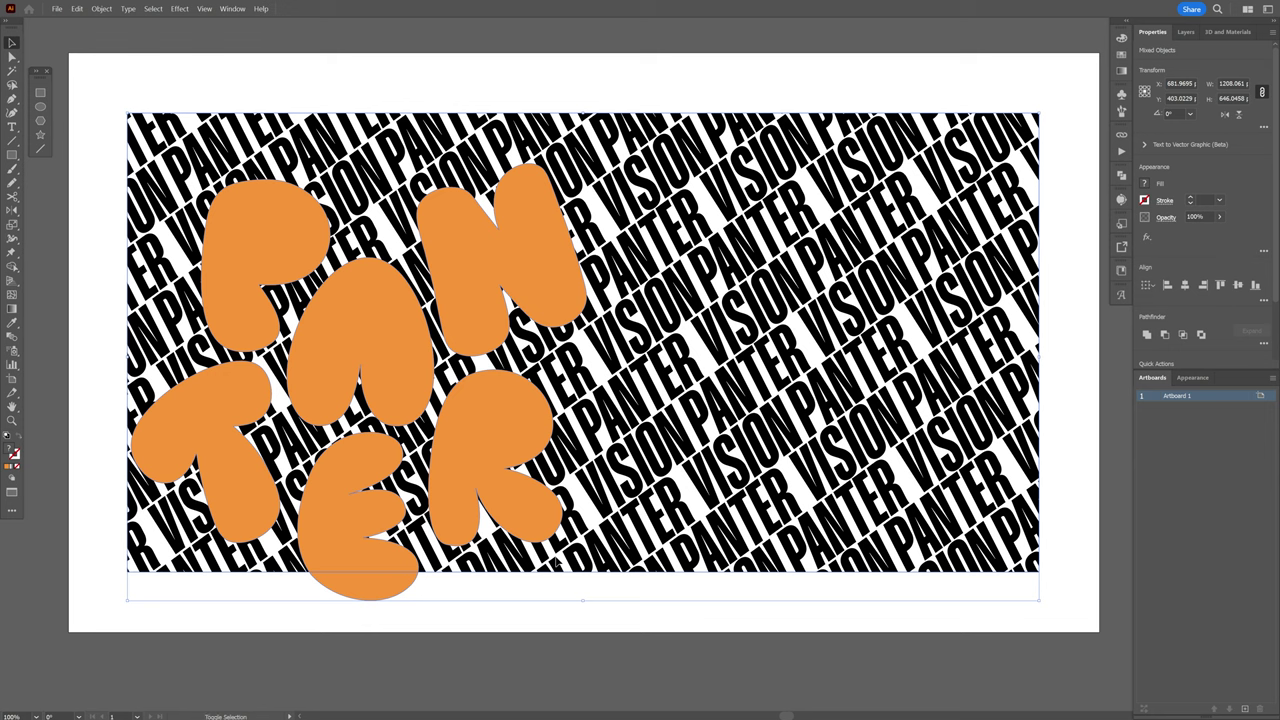
left_click(725, 409, "shift")
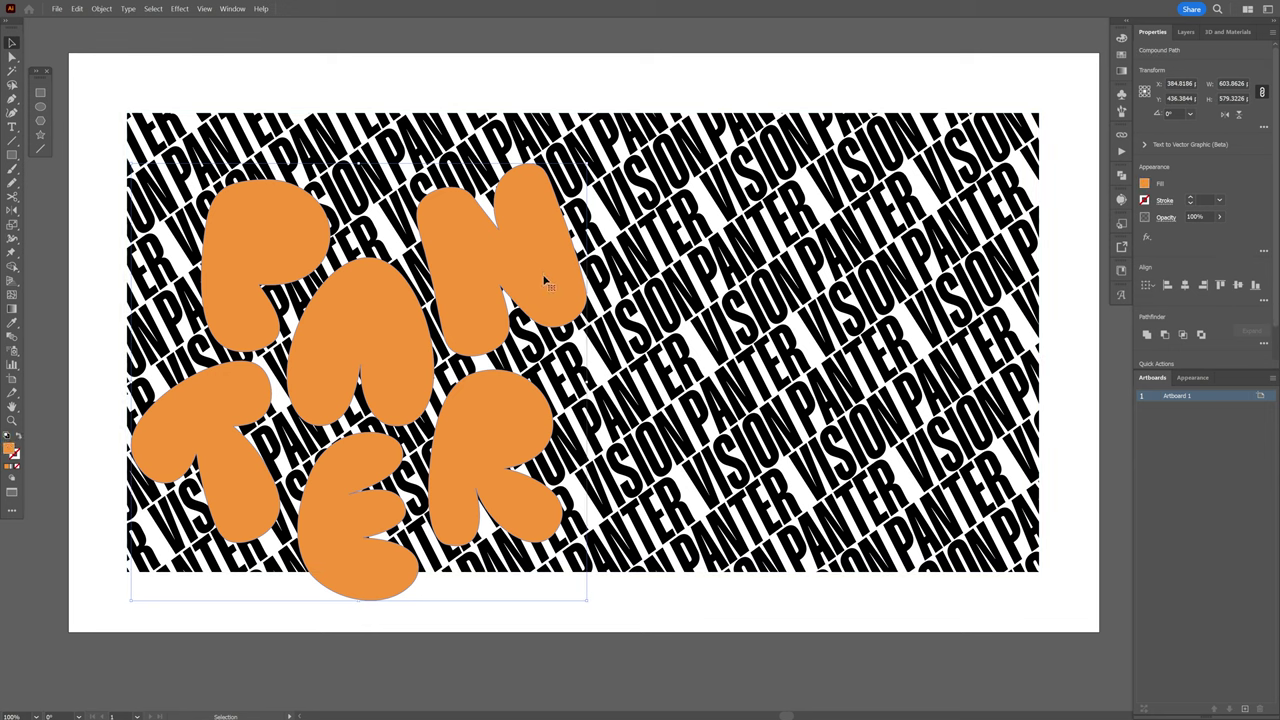
right_click(545, 275)
left_click(600, 398)
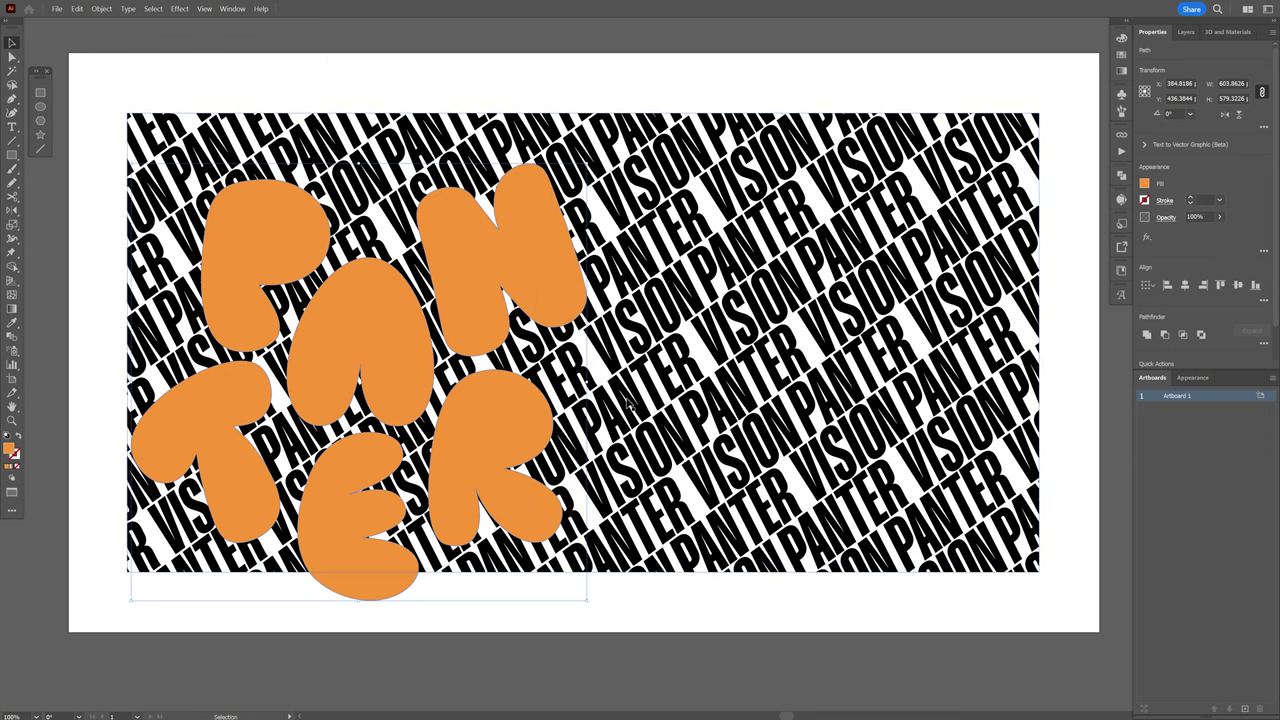
right_click(505, 426)
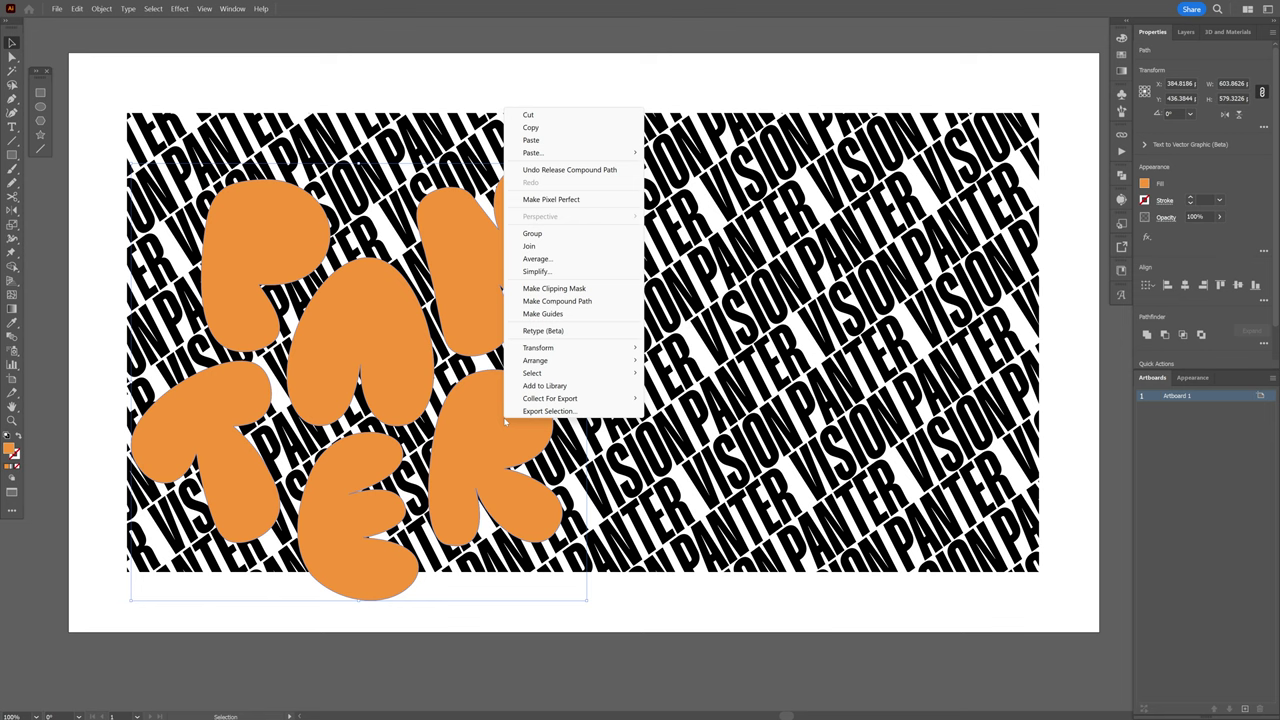
left_click(540, 234)
- Move the letter group to the middle of the pattern and scale it up proportionally to about 775 px wide
left_click_drag(543, 254, 738, 219)
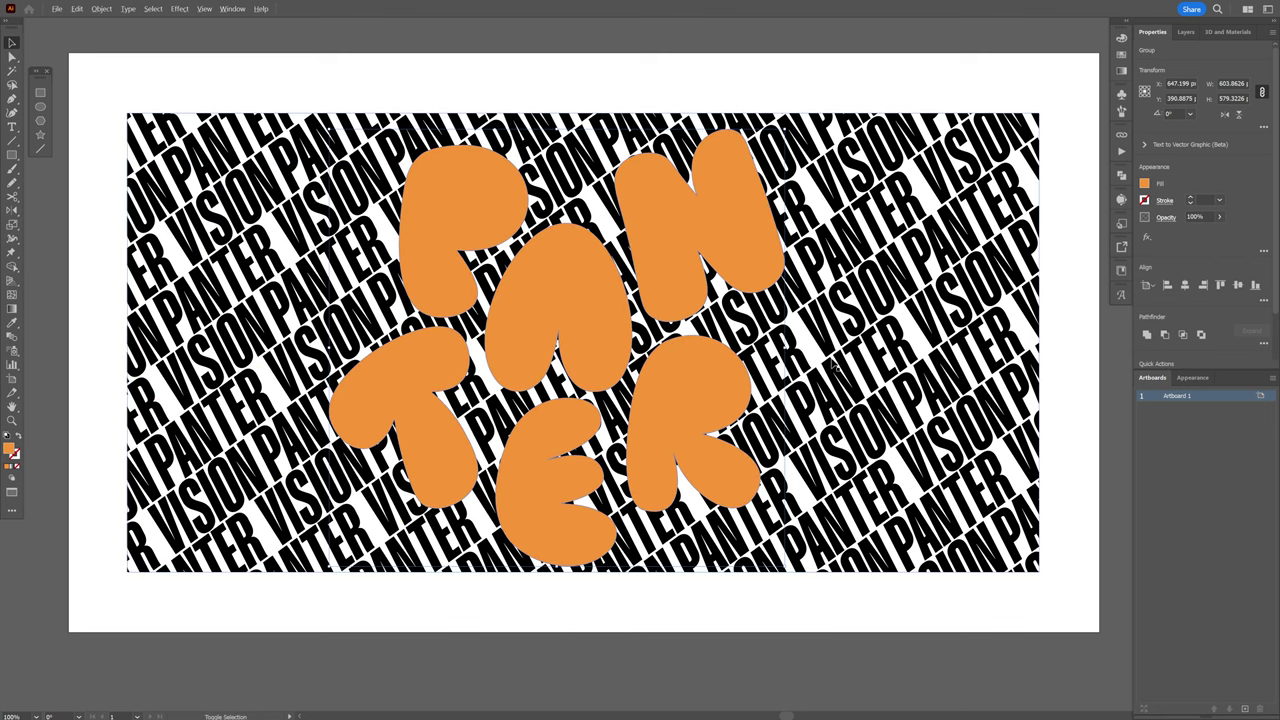
left_click_drag(785, 349, 850, 345)
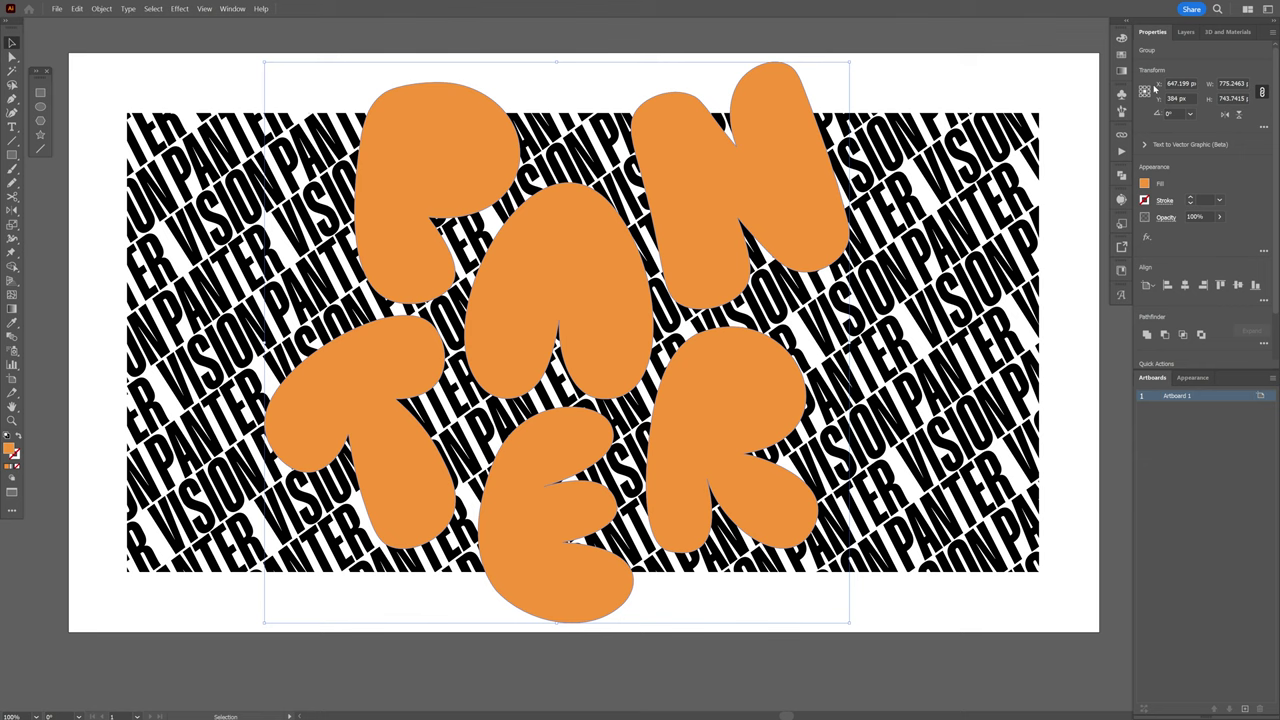
- Apply the 3D Inflate effect to the letter group and enable shadows positioned behind the object
left_click(1226, 32)
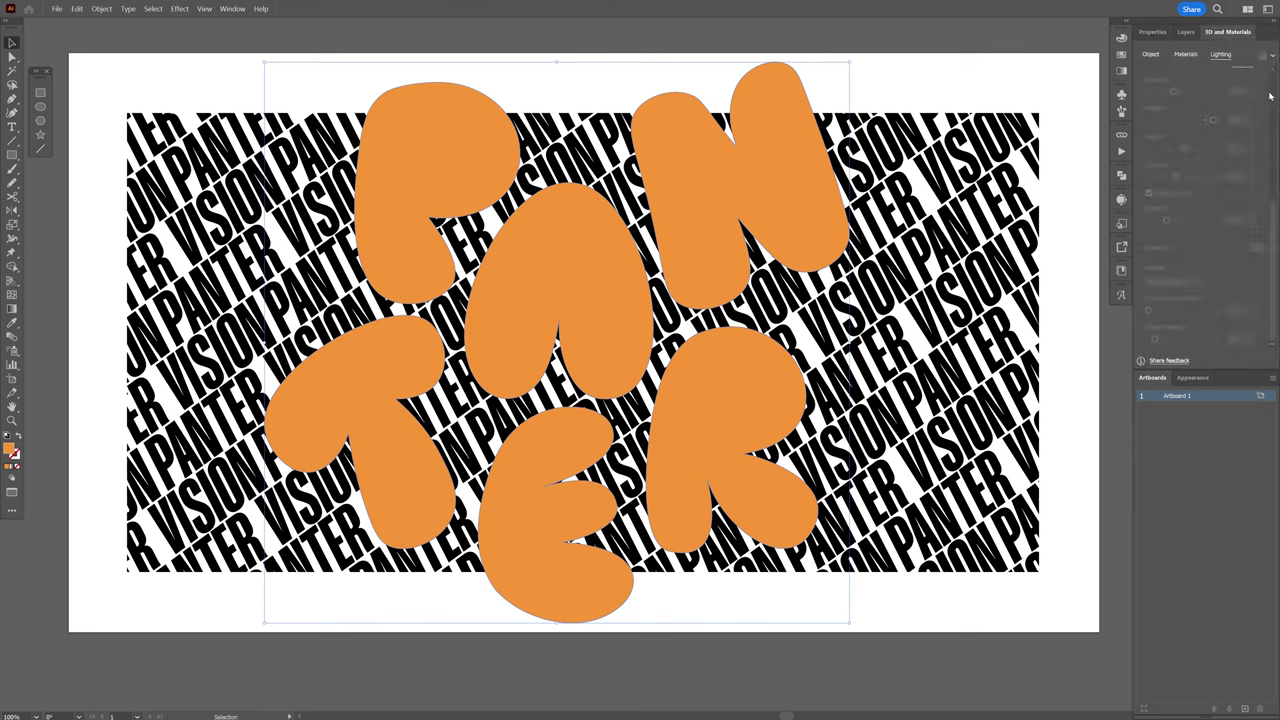
left_click(1152, 56)
left_click(1248, 98)
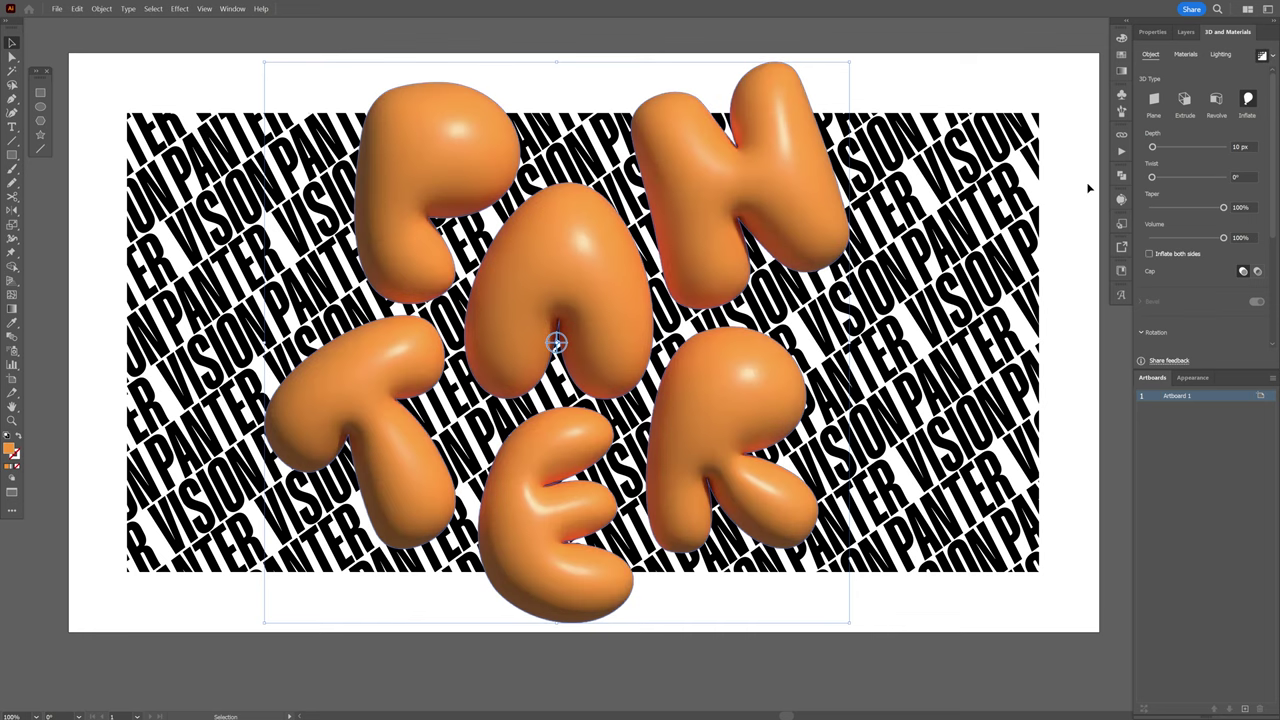
left_click(1222, 56)
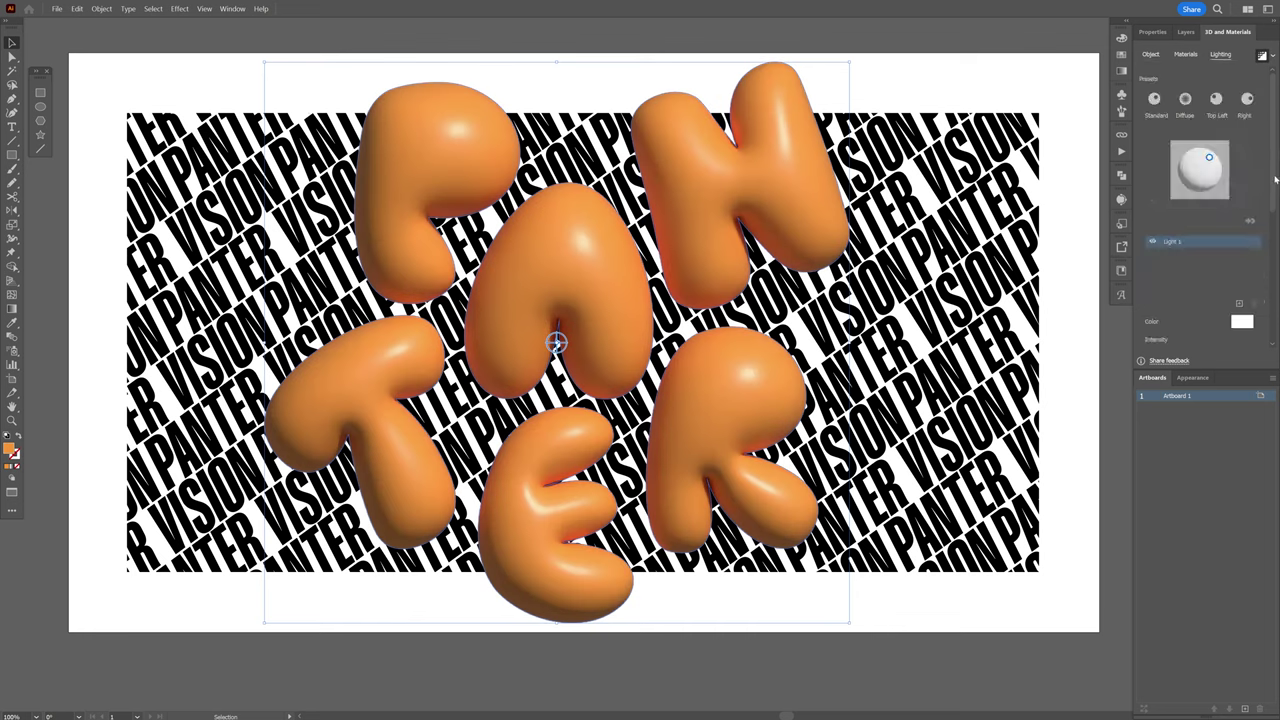
scroll(1268, 200, "down", 5)
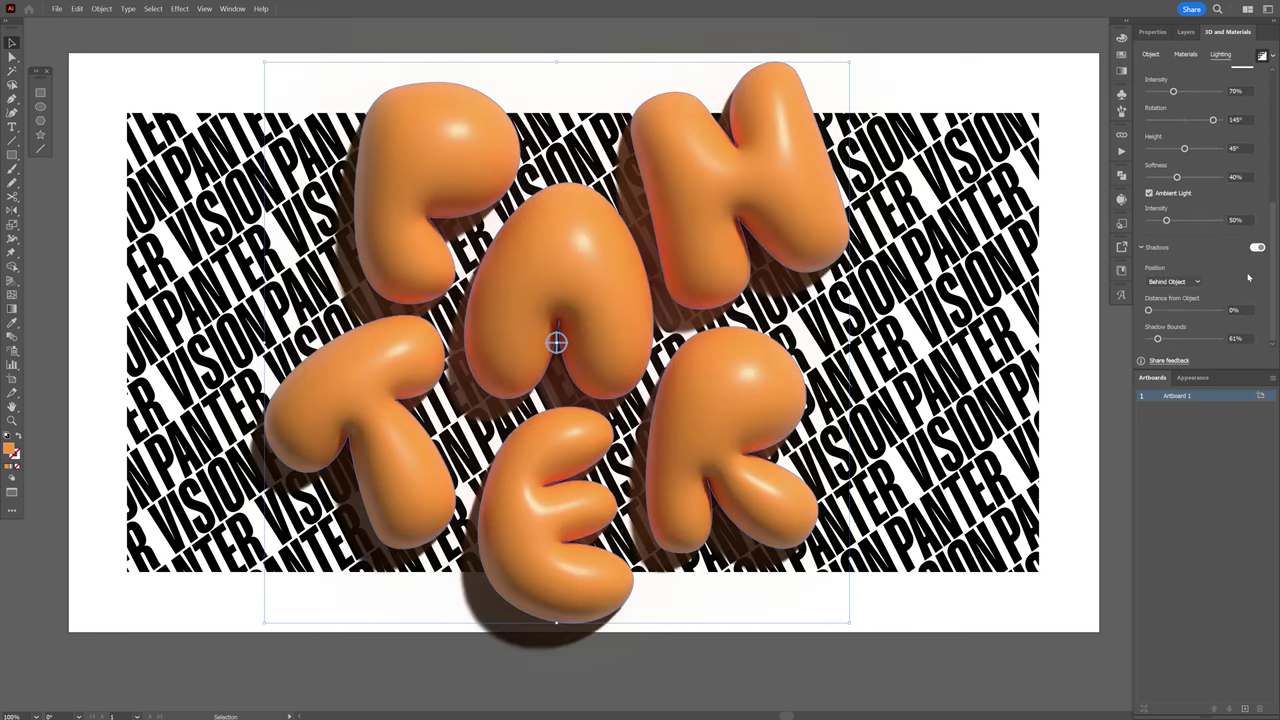
- Lower the roughness of the letters' Default material to give them sharper, glossier highlights
left_click(1186, 55)
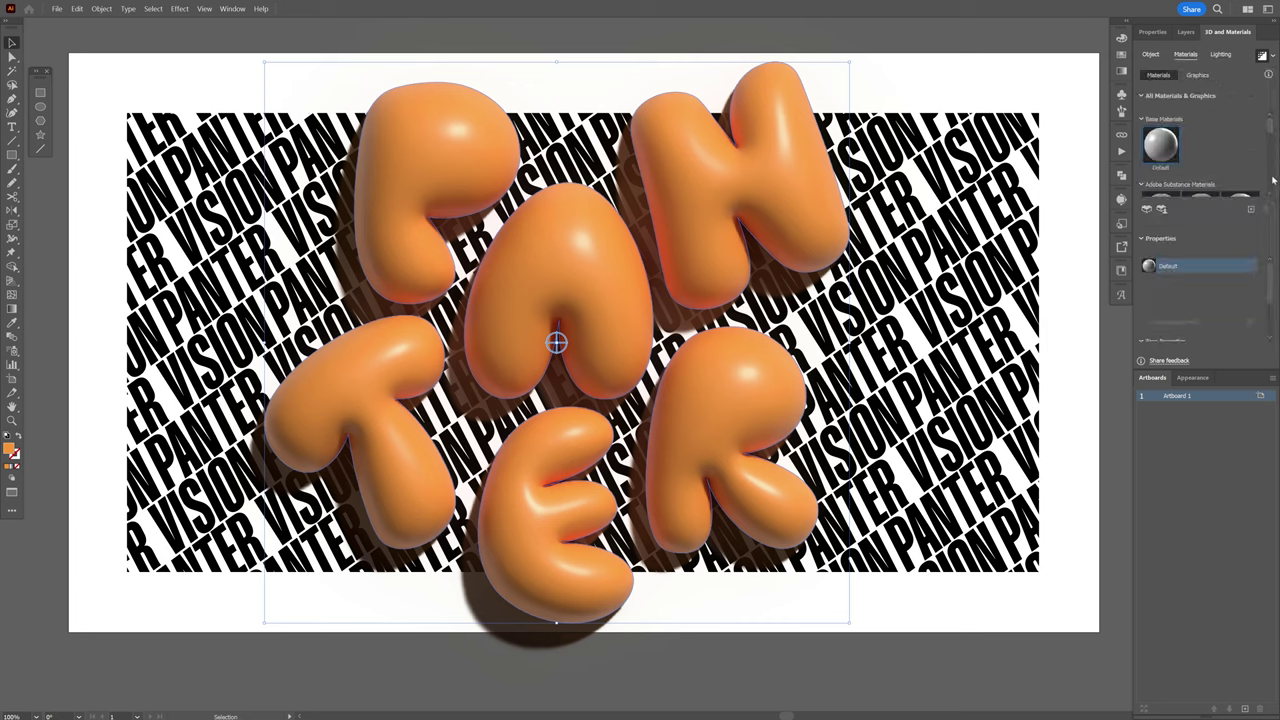
left_click_drag(1272, 283, 1275, 325)
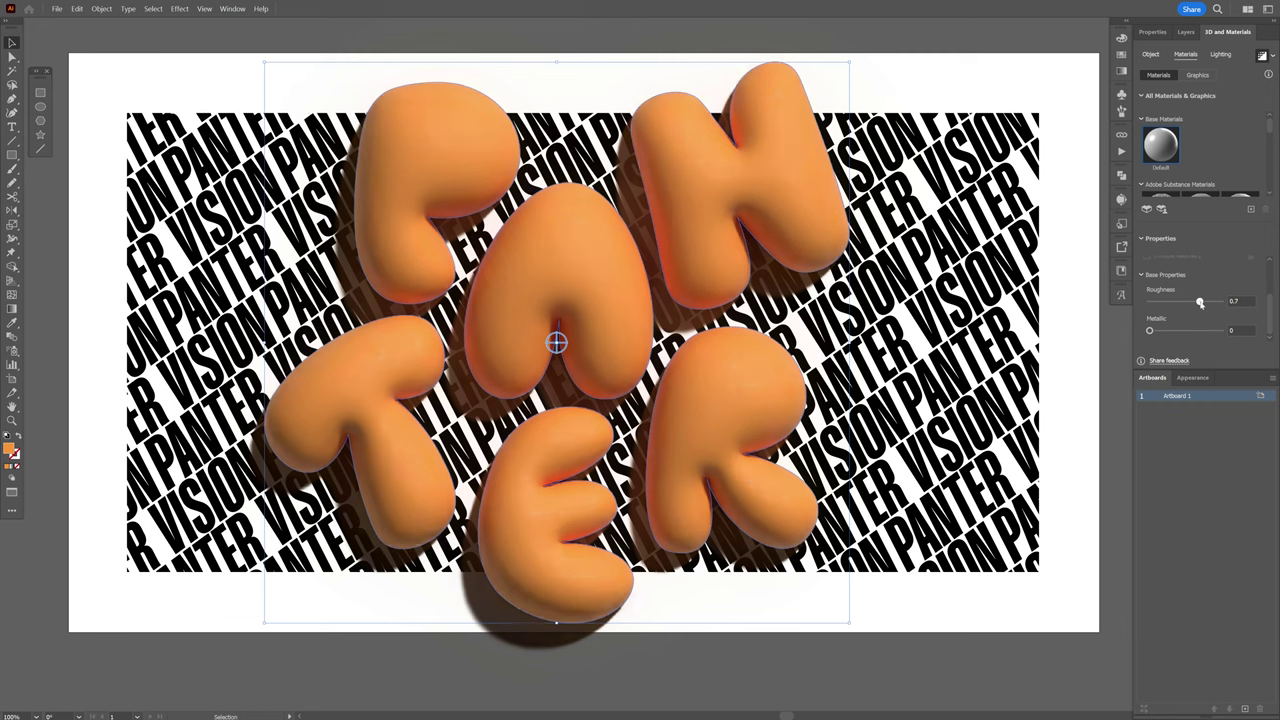
left_click_drag(1200, 302, 1170, 303)
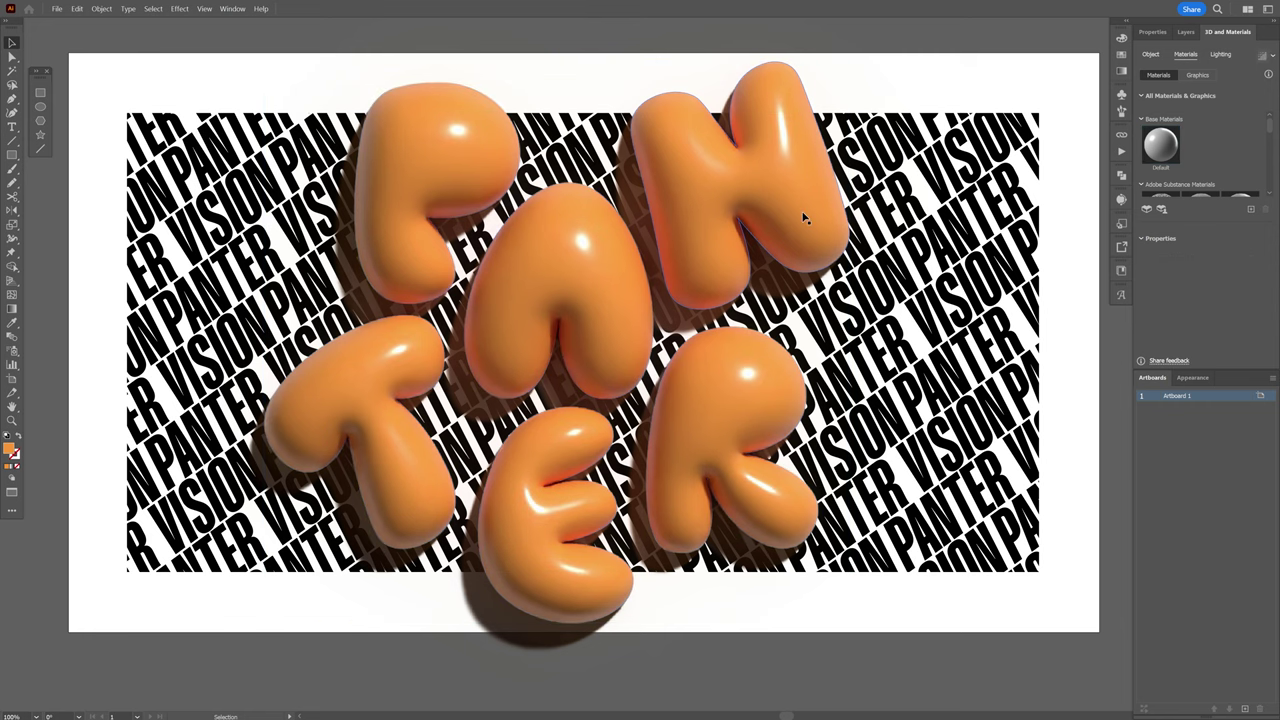
- Duplicate the inflated letter group and remove the 3D and Materials effect from the copy
key("a")
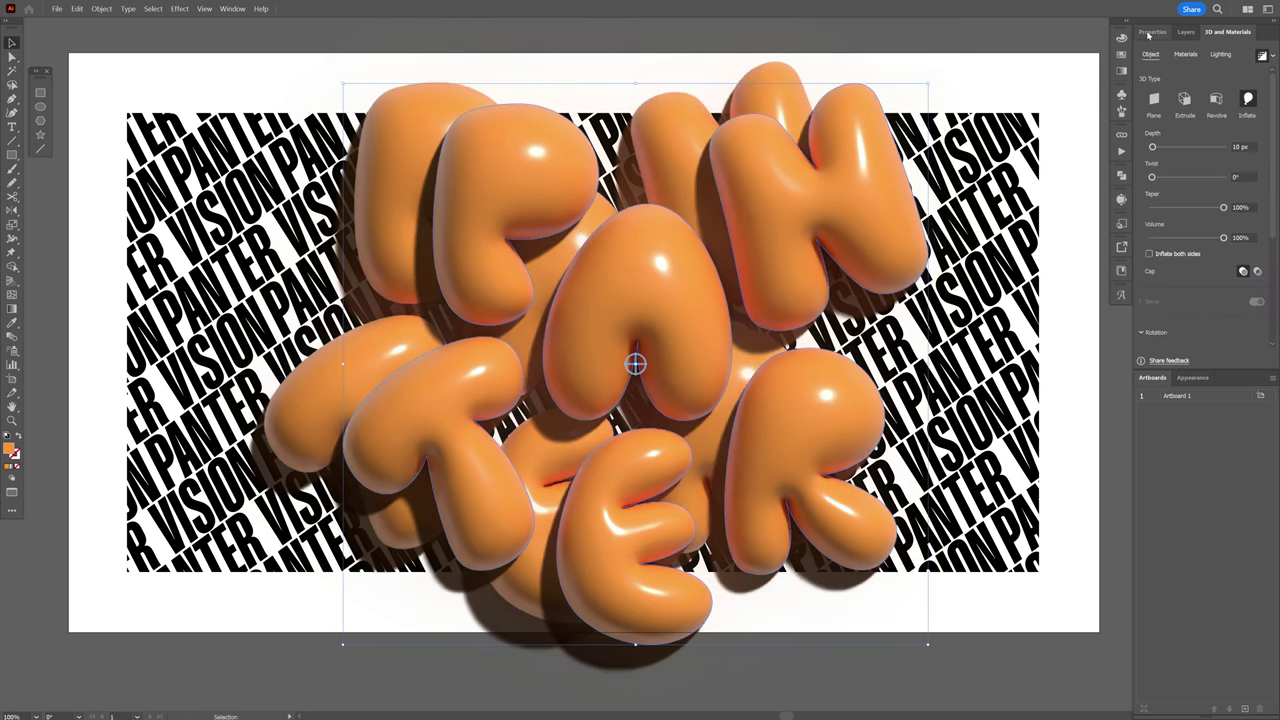
left_click(1153, 32)
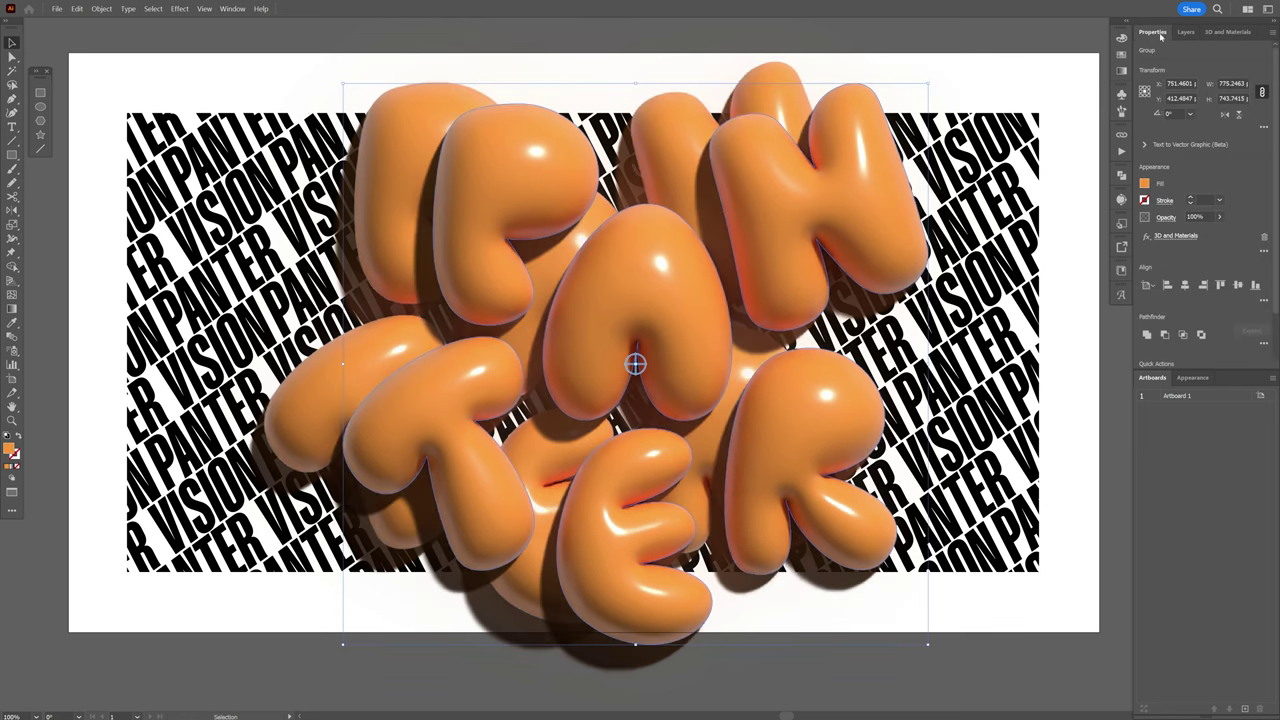
left_click(1264, 237)
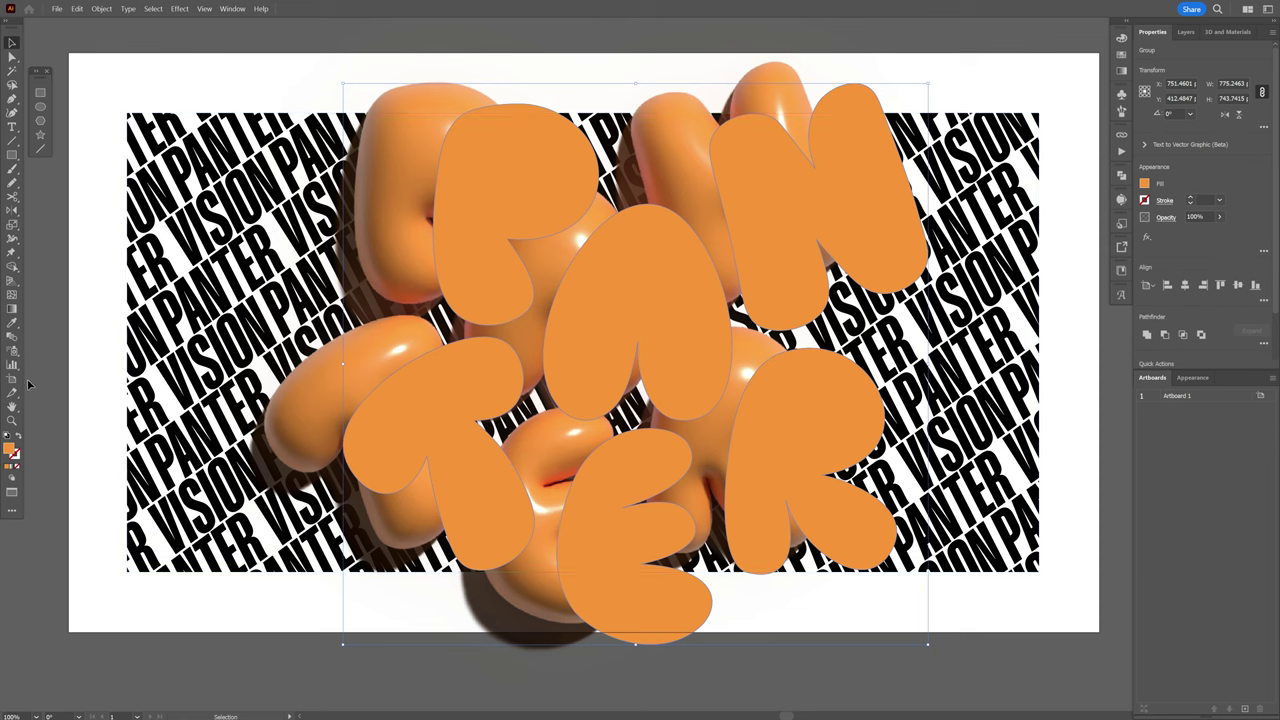
- Give the flat letter copy no fill and a 1 pt red stroke, and move it over the 3D letters with a slight up-right offset
left_click(18, 438)
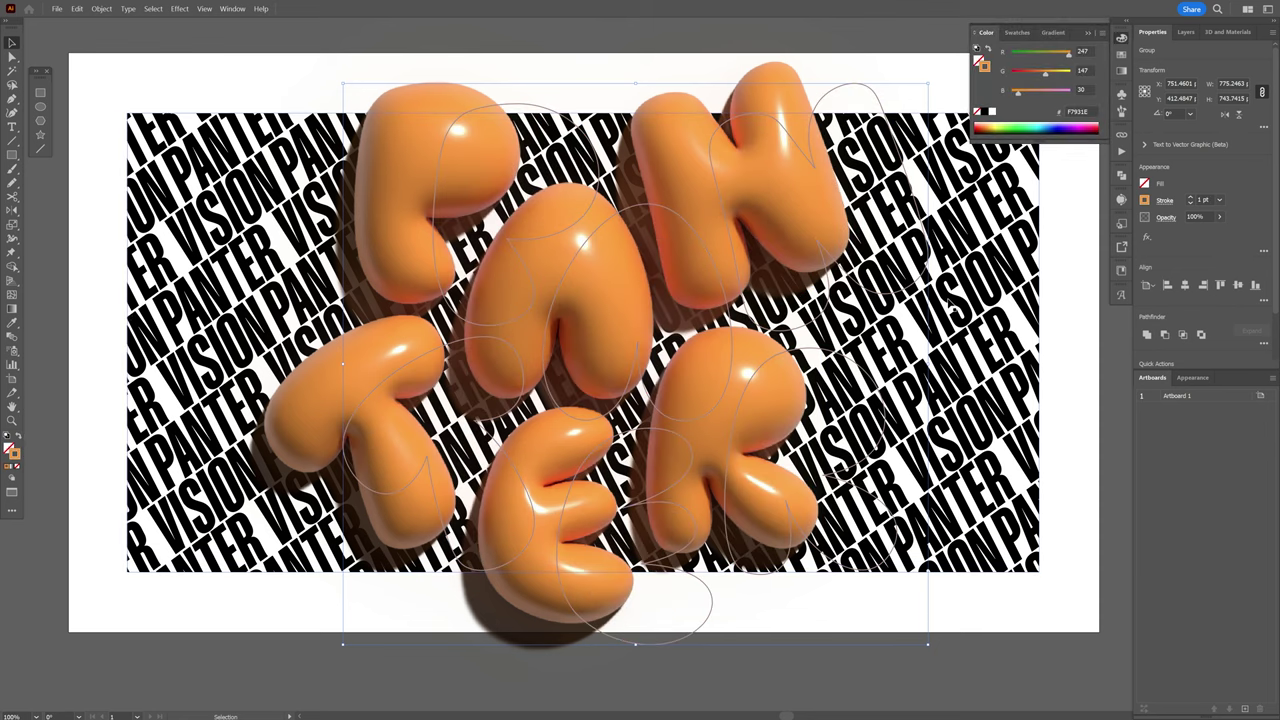
left_click(1124, 57)
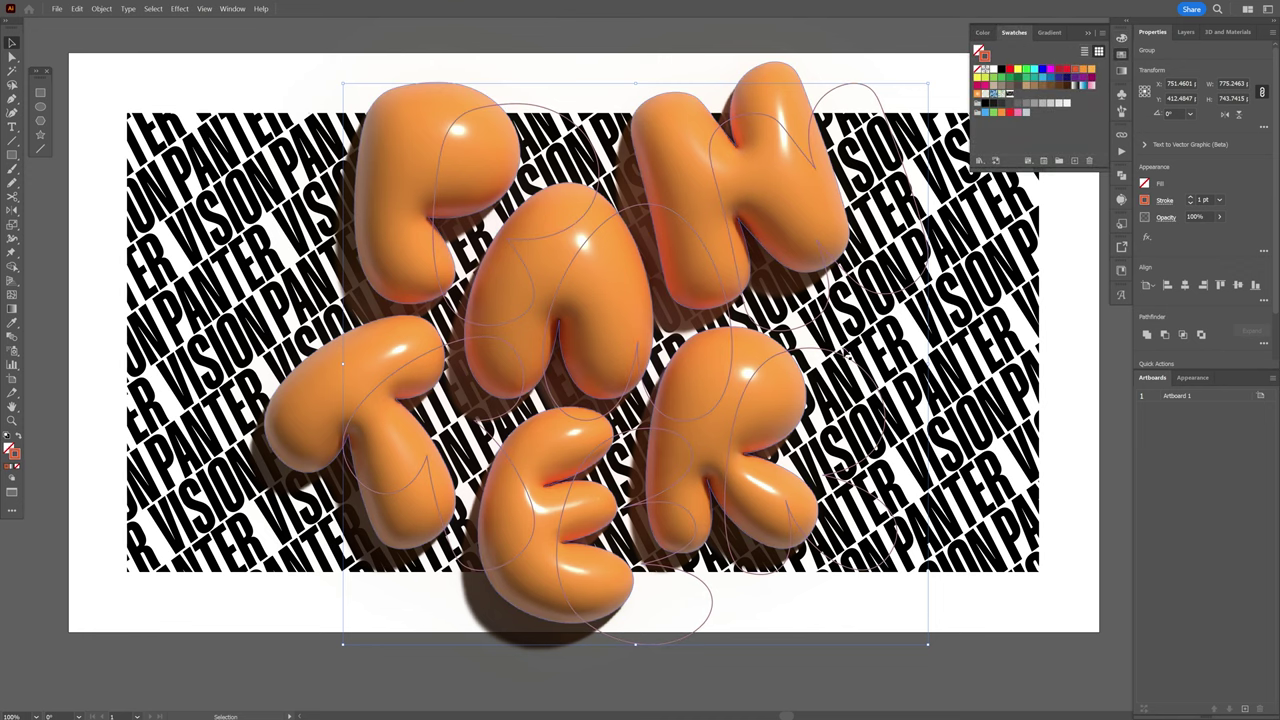
left_click_drag(843, 362, 756, 321)
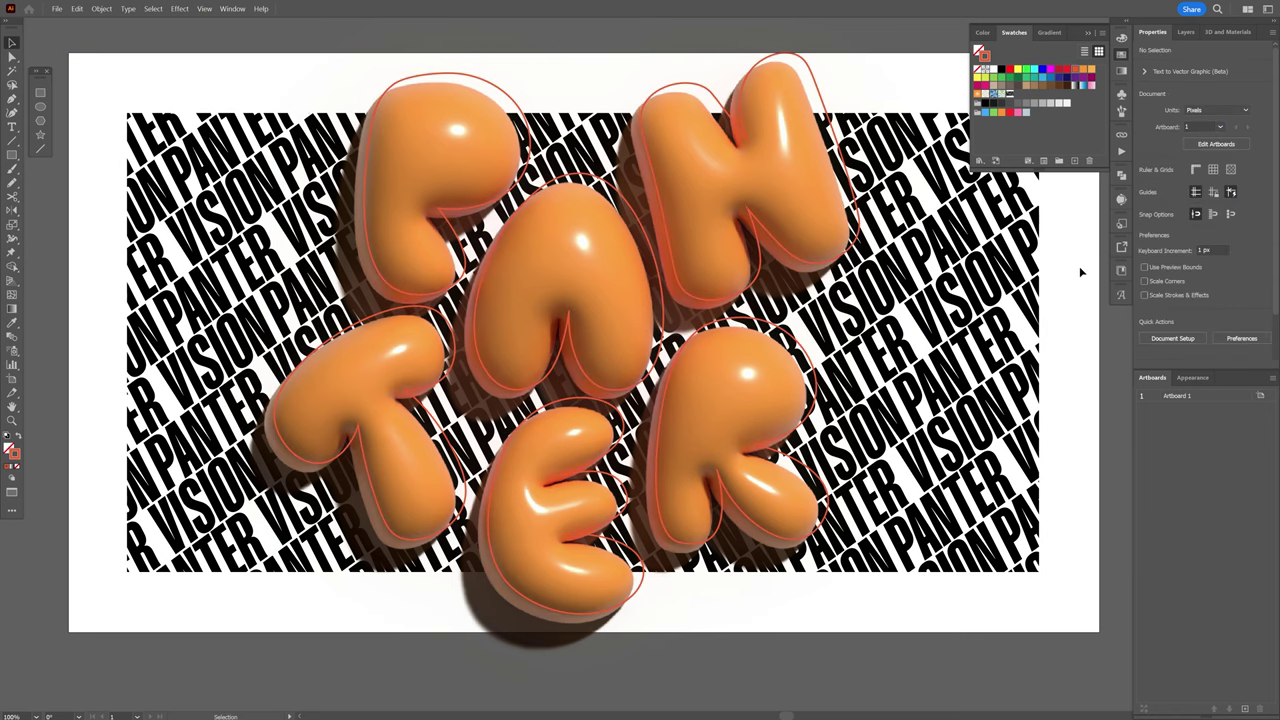